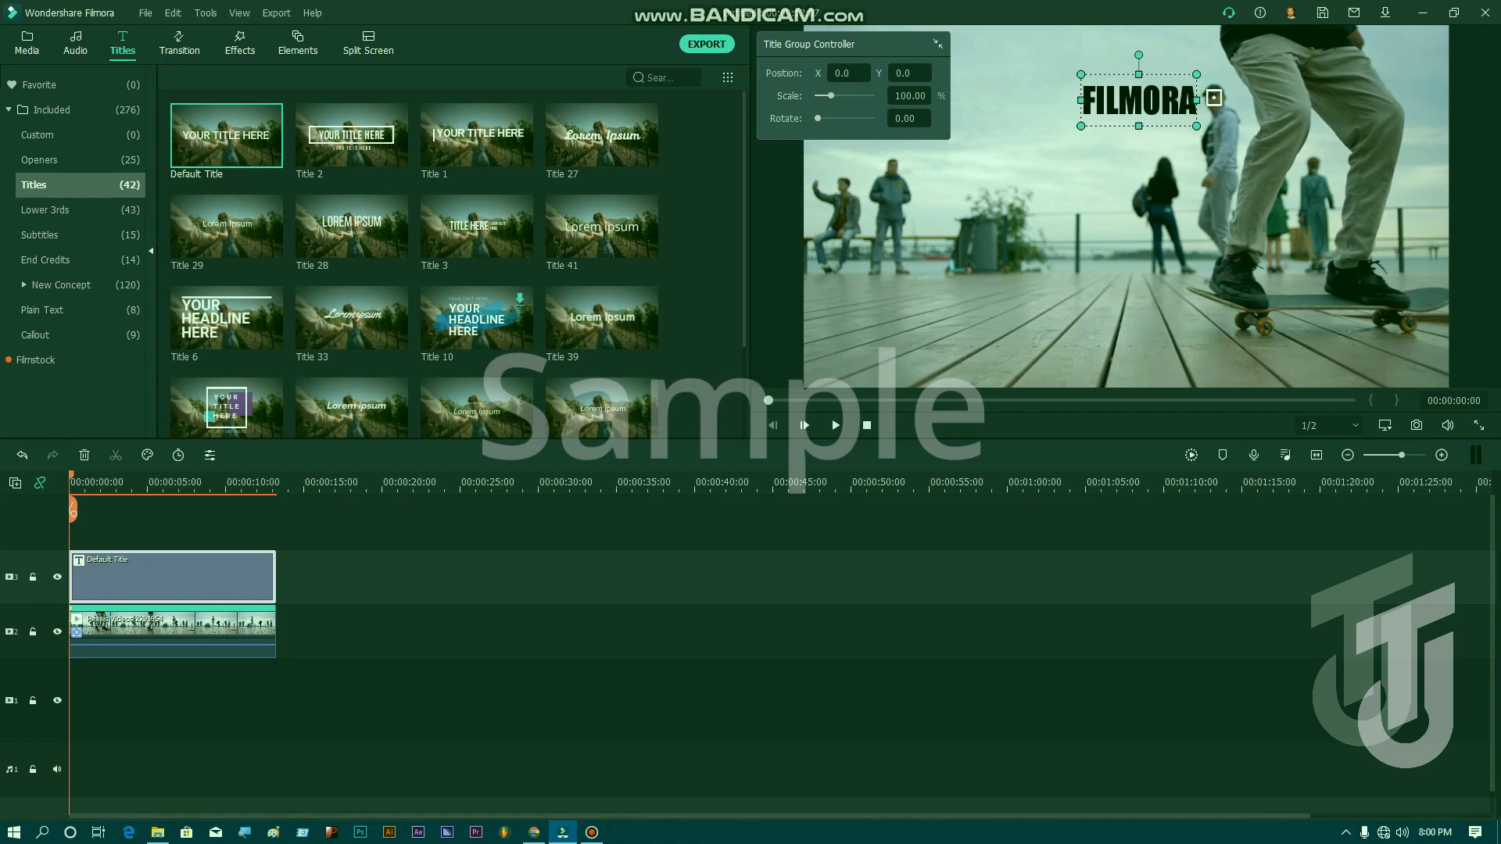
Step: Link the Default Title to the skateboard clip's motion tracking, apply it, and play the result
{"action": "double_click", "coordinate": [172, 630]}
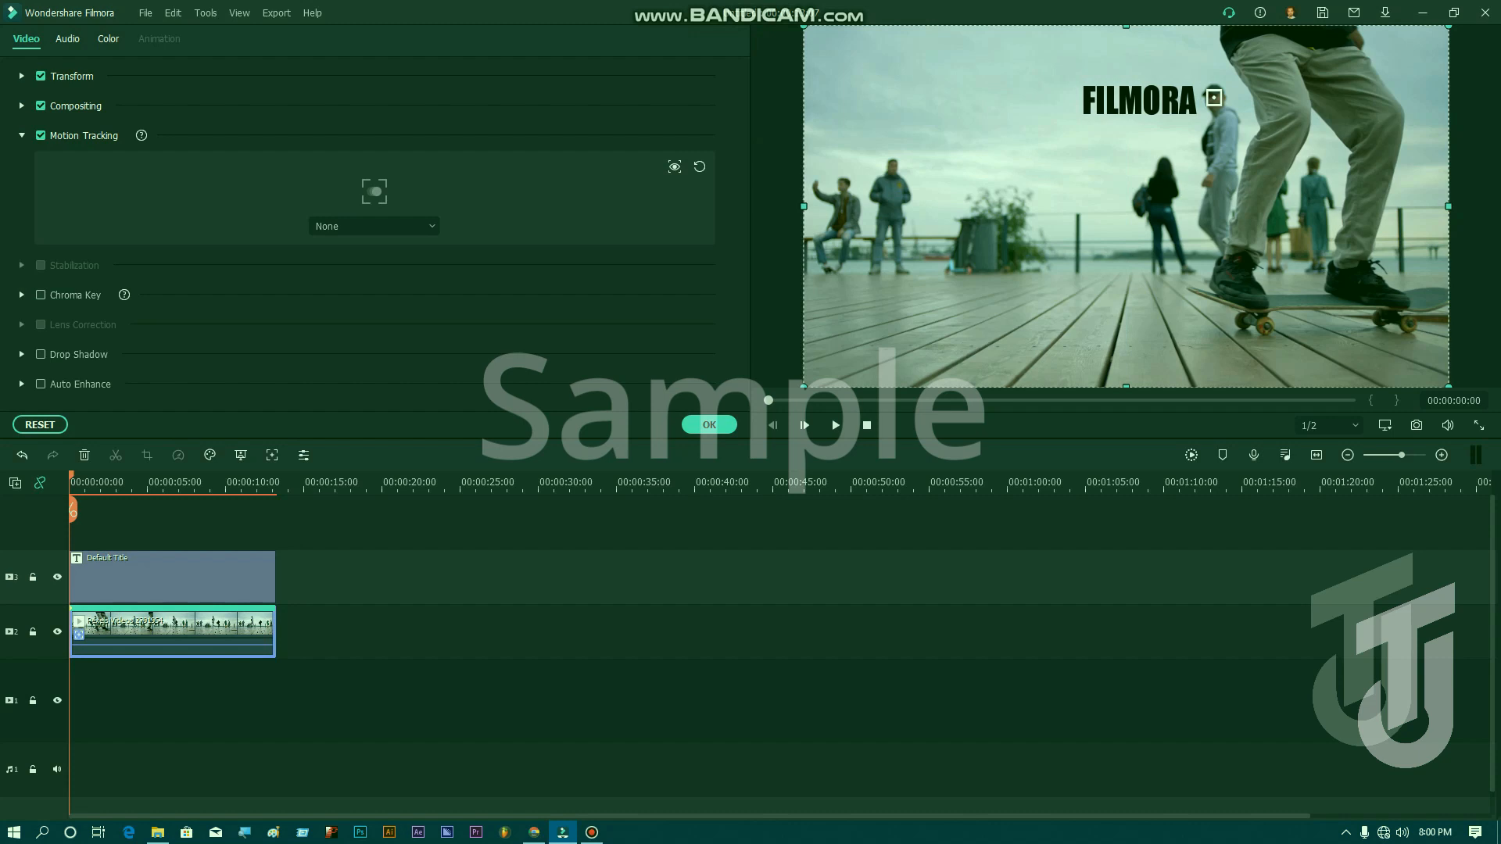
{"action": "left_click", "coordinate": [375, 227]}
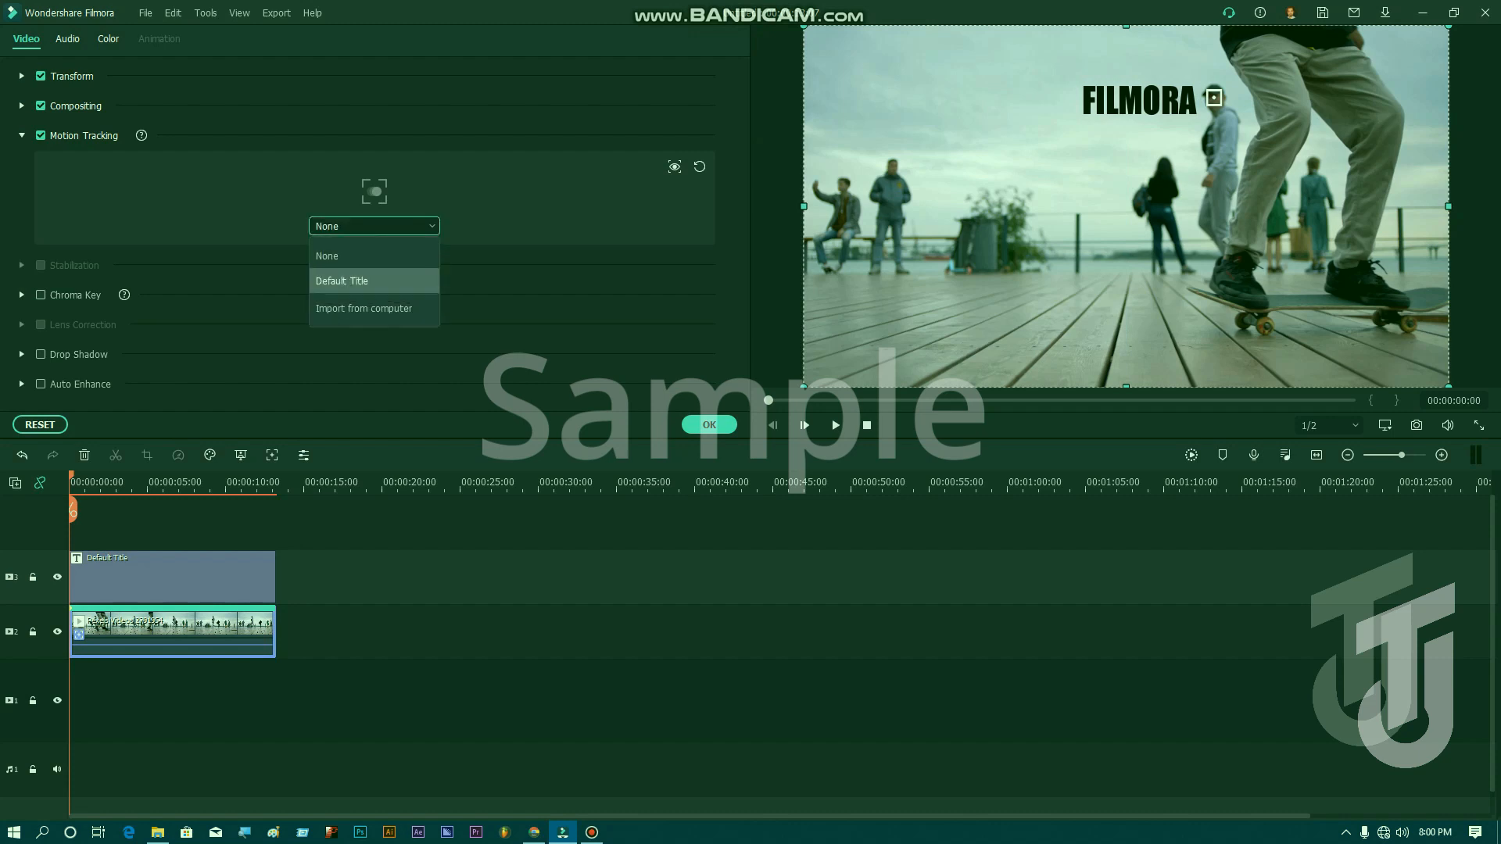
{"action": "left_click", "coordinate": [374, 281]}
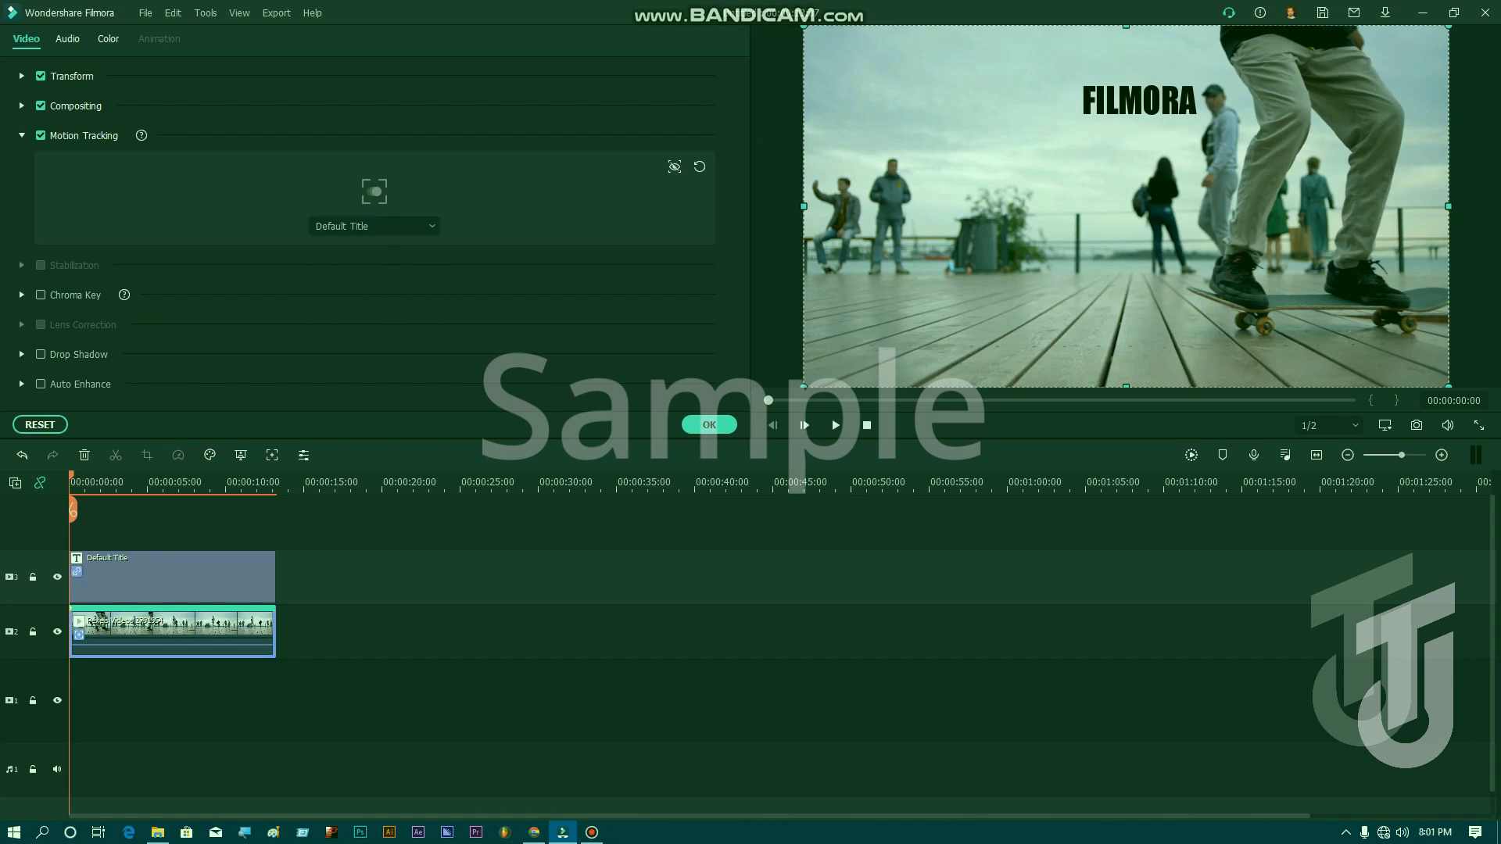
{"action": "left_click", "coordinate": [709, 424]}
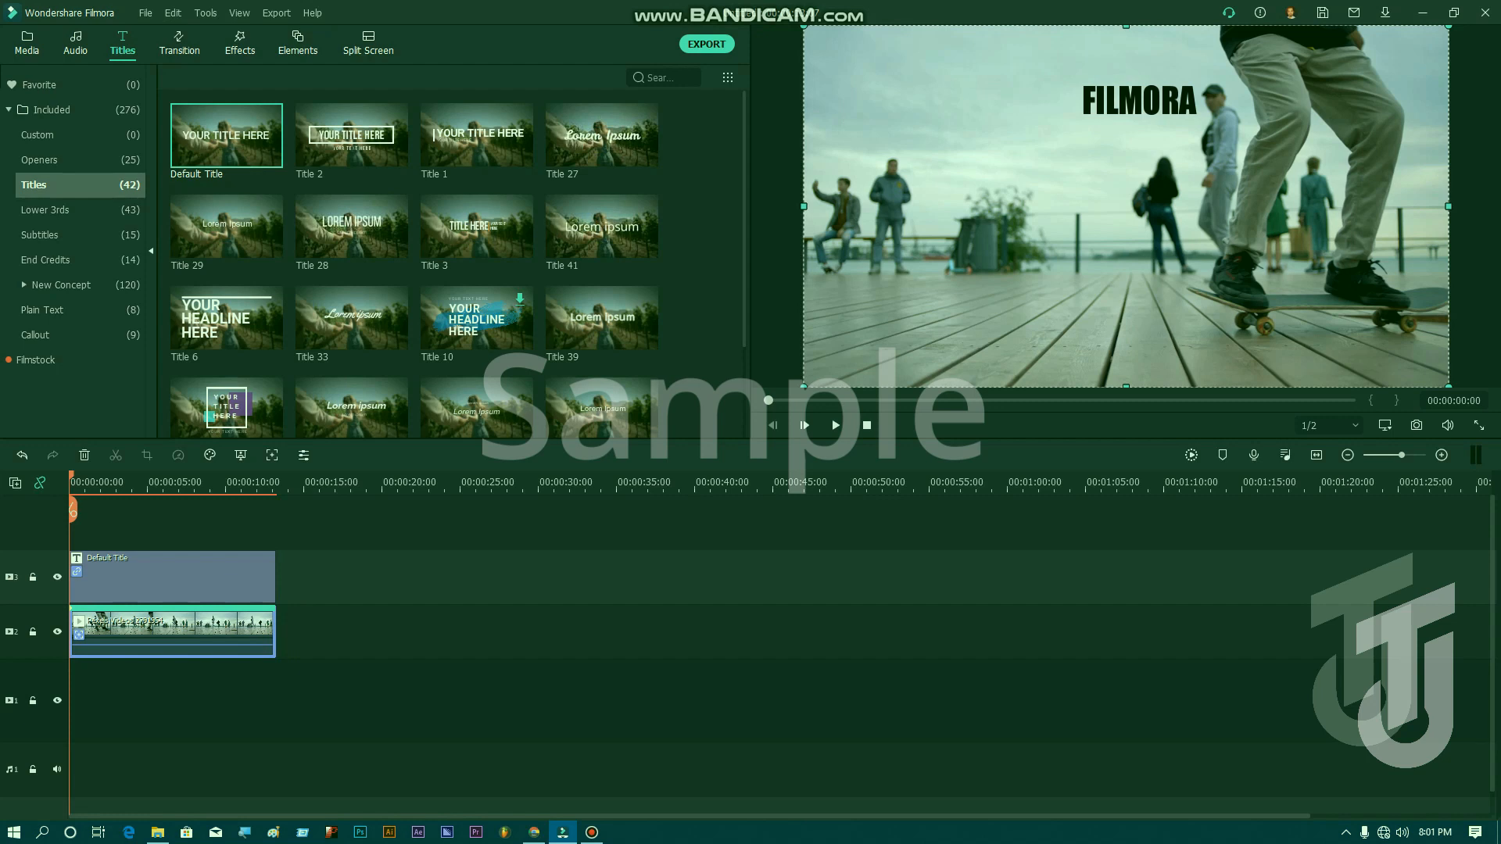
{"action": "left_click", "coordinate": [835, 425]}
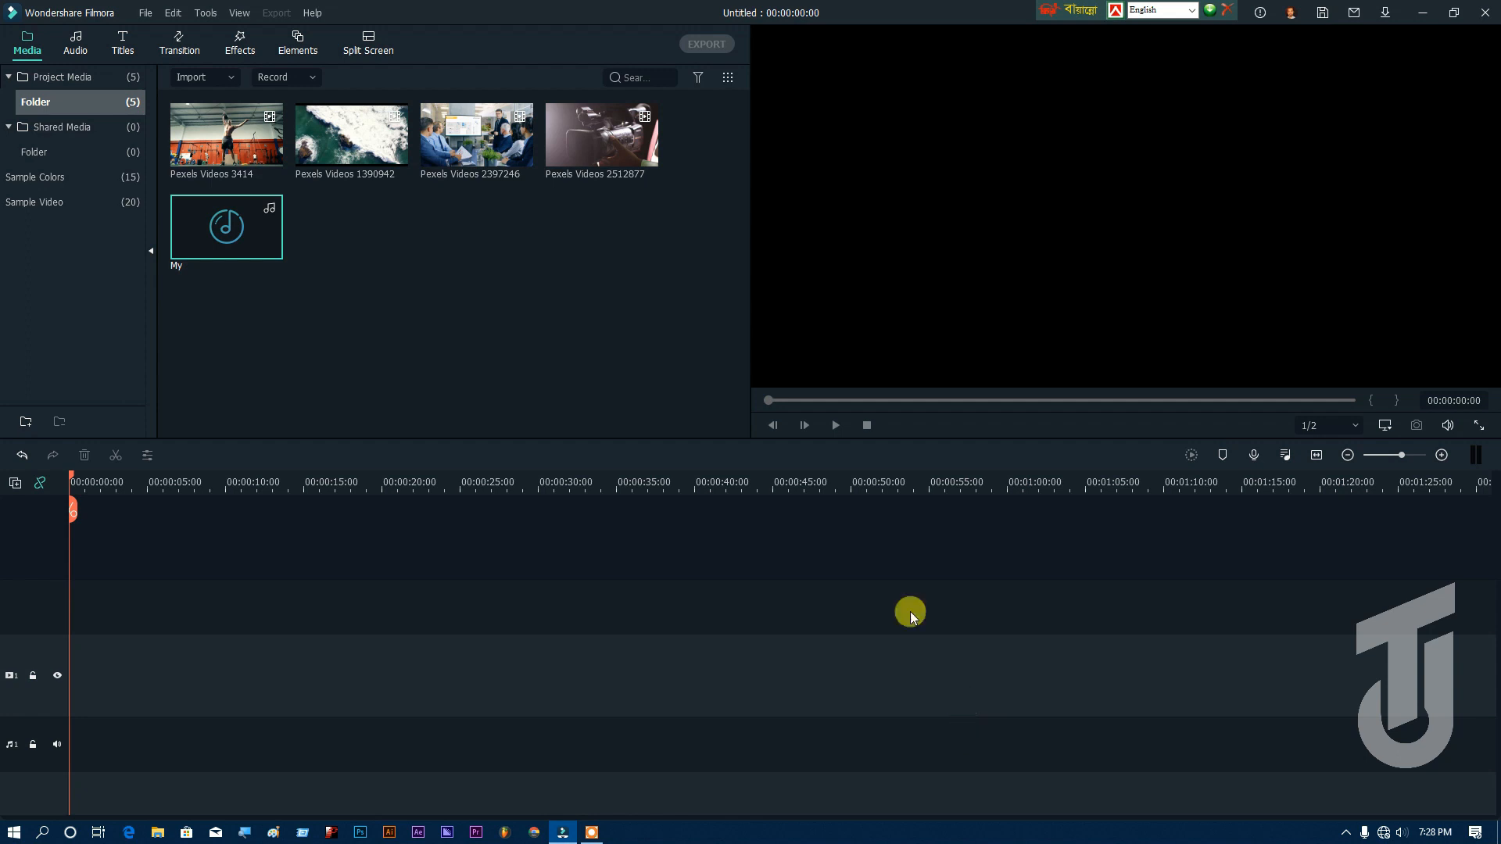
Step: Place Pexels Videos 3414, 1390942 and 2397246 in sequence on a video track, keeping the project's 1920 x 1080 25fps settings, and add the My audio below
{"action": "left_click", "coordinate": [235, 145]}
{"action": "left_click_drag", "start_coordinate": [465, 146], "coordinate": [67, 566]}
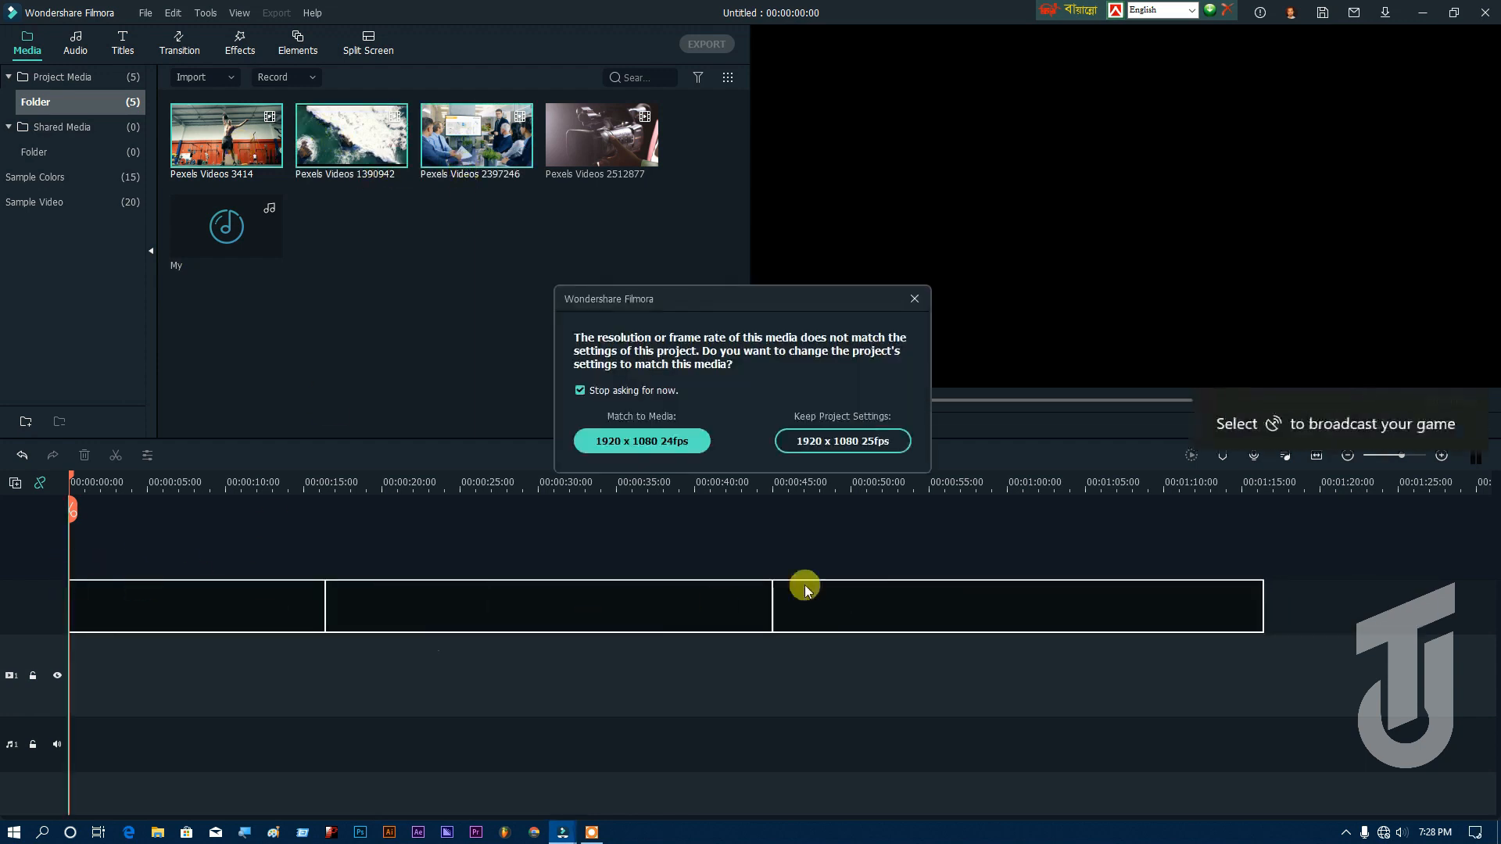
{"action": "left_click", "coordinate": [854, 436]}
{"action": "left_click_drag", "start_coordinate": [218, 230], "coordinate": [69, 669]}
Step: Speed up the first timeline clip, Pexels Videos 3414, to Fast 2x
{"action": "left_click", "coordinate": [291, 607]}
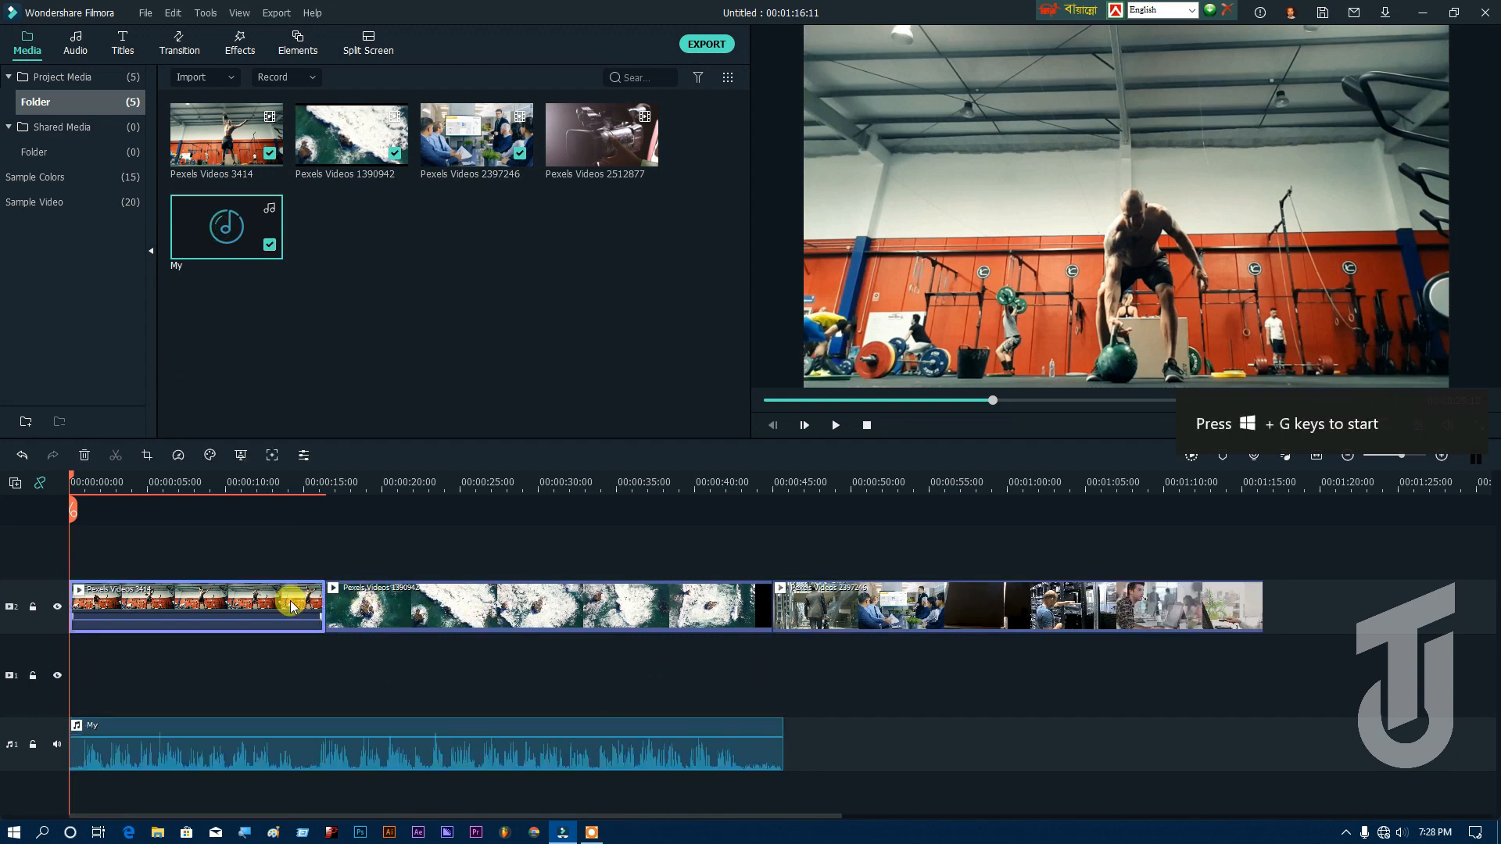
{"action": "left_click", "coordinate": [178, 455]}
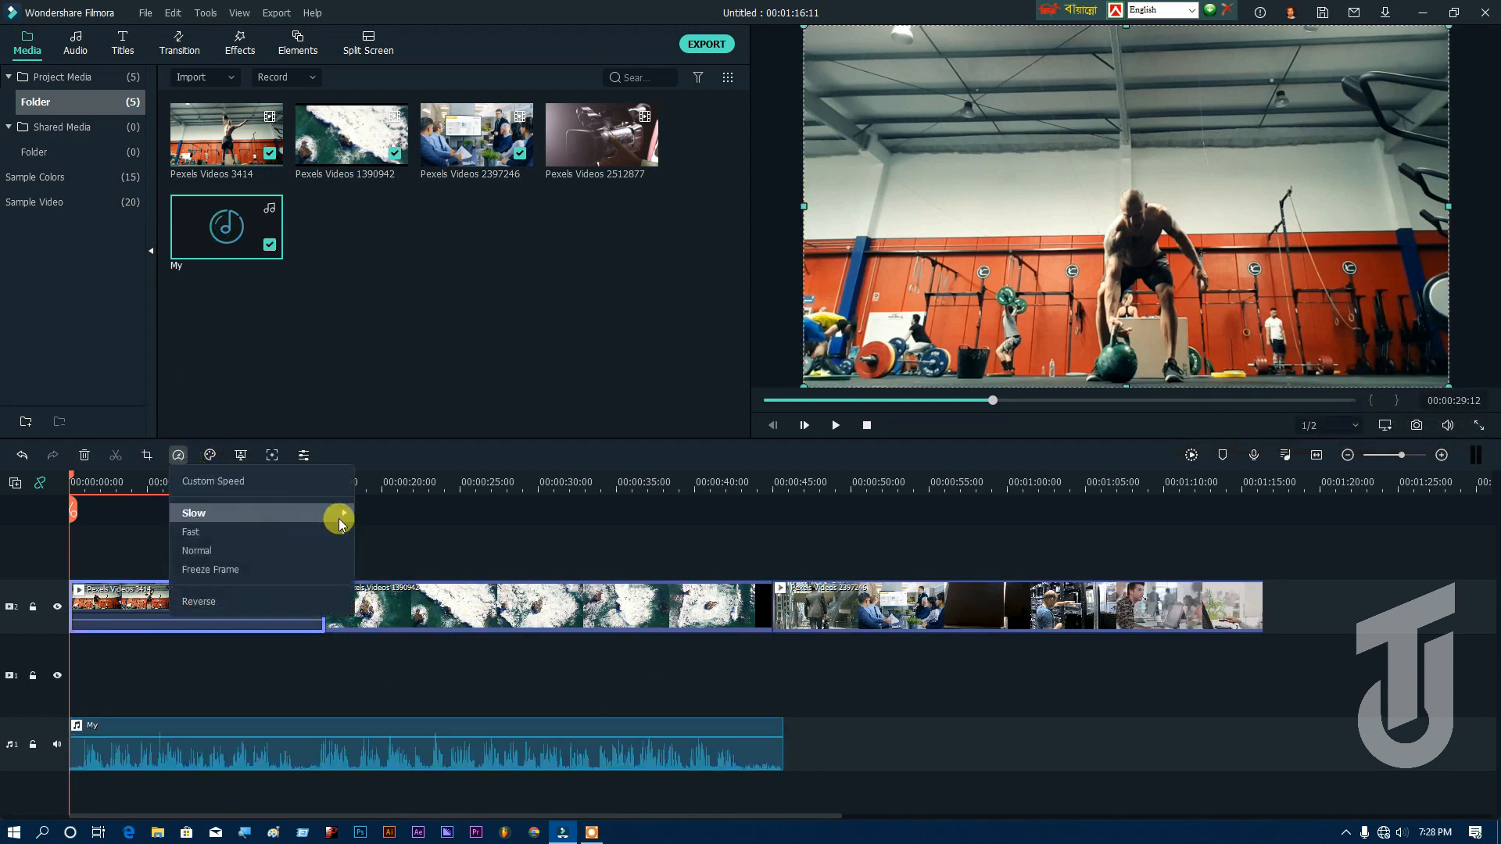
{"action": "mouse_move", "coordinate": [344, 529]}
{"action": "left_click", "coordinate": [382, 541]}
Step: Speed up the second timeline clip, Pexels Videos 1390942, to Fast 2x
{"action": "left_click", "coordinate": [388, 598]}
{"action": "left_click", "coordinate": [178, 455]}
{"action": "mouse_move", "coordinate": [275, 515]}
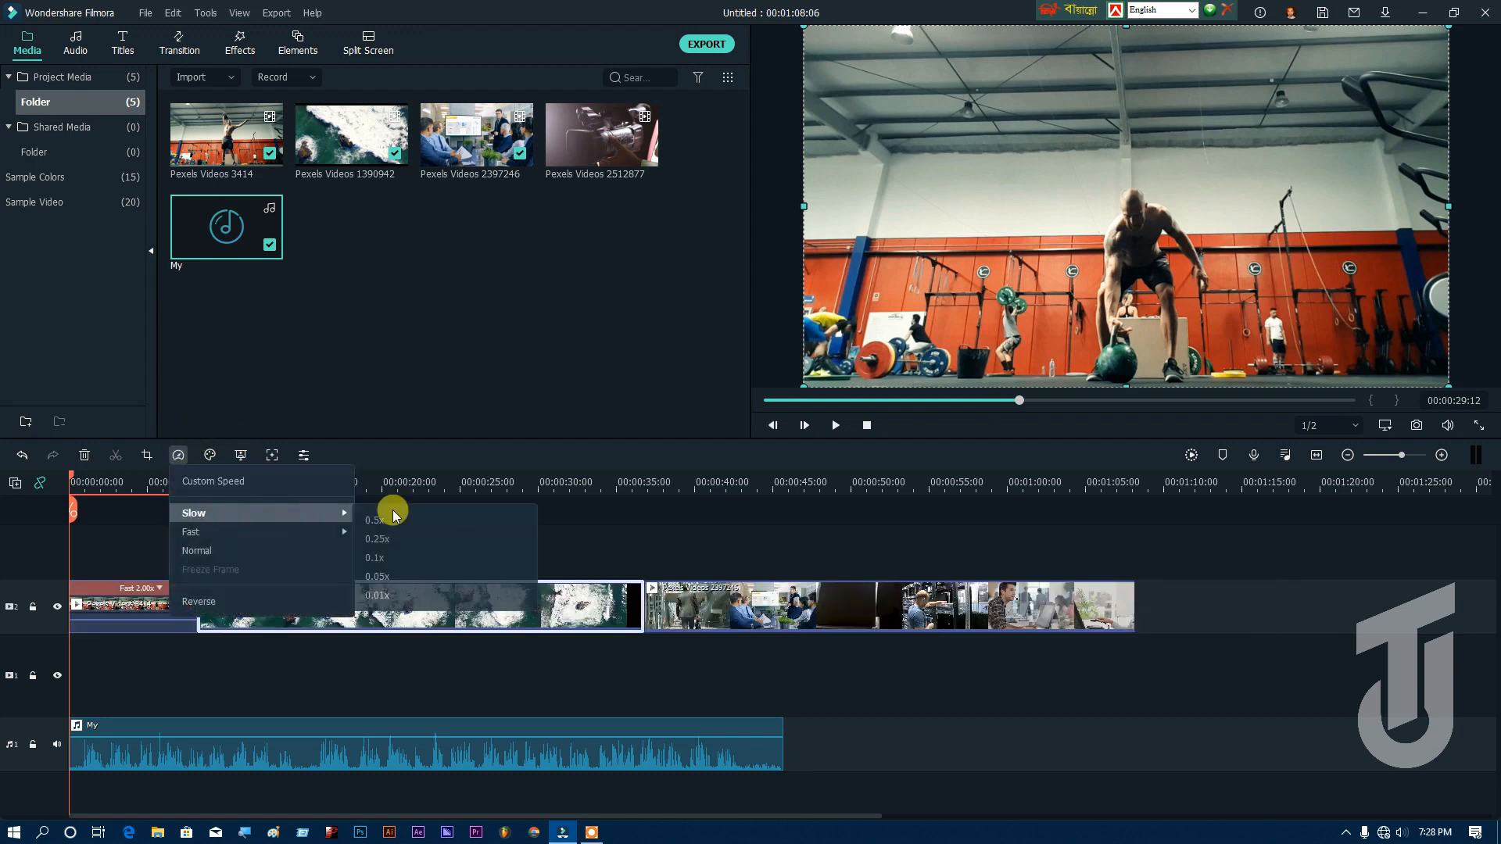
{"action": "left_click", "coordinate": [473, 542]}
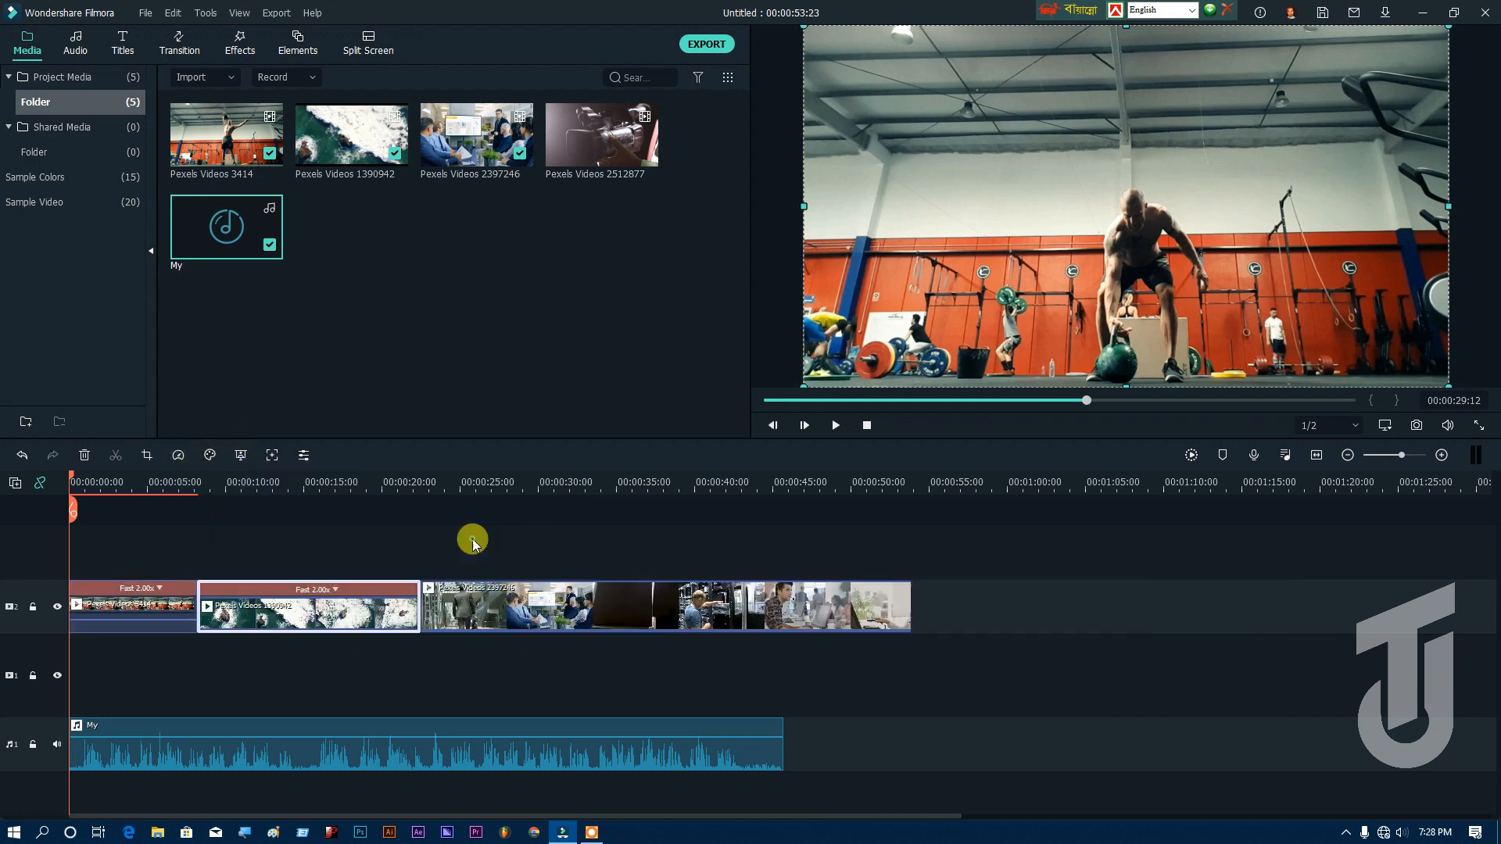
Step: Try Fast 4x and Slow 0.25x on the third clip, Pexels Videos 2397246, and reset it to Normal speed
{"action": "left_click", "coordinate": [177, 454]}
{"action": "mouse_move", "coordinate": [350, 528]}
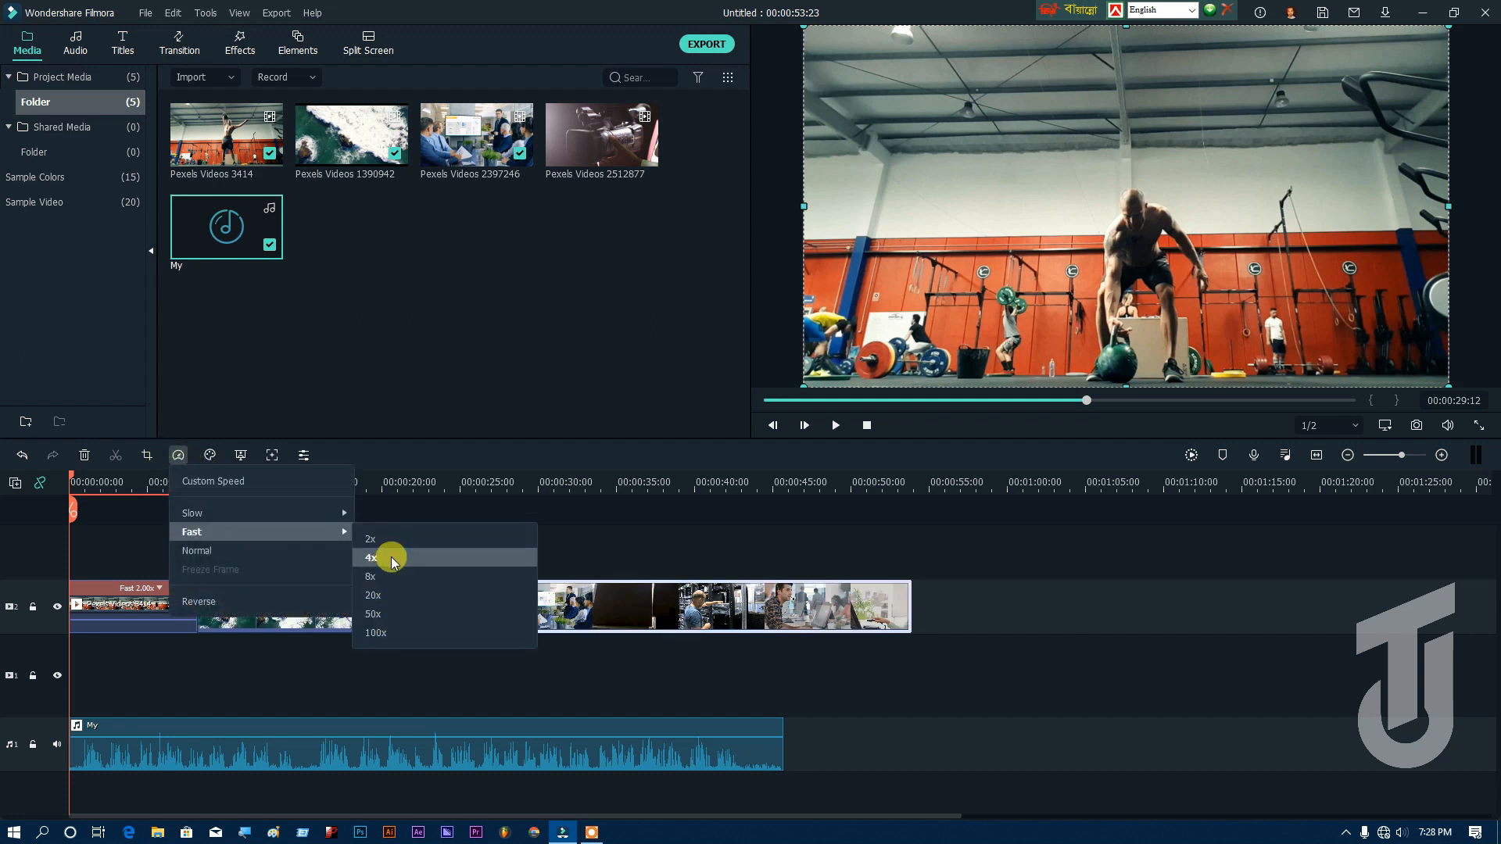
{"action": "left_click", "coordinate": [391, 557]}
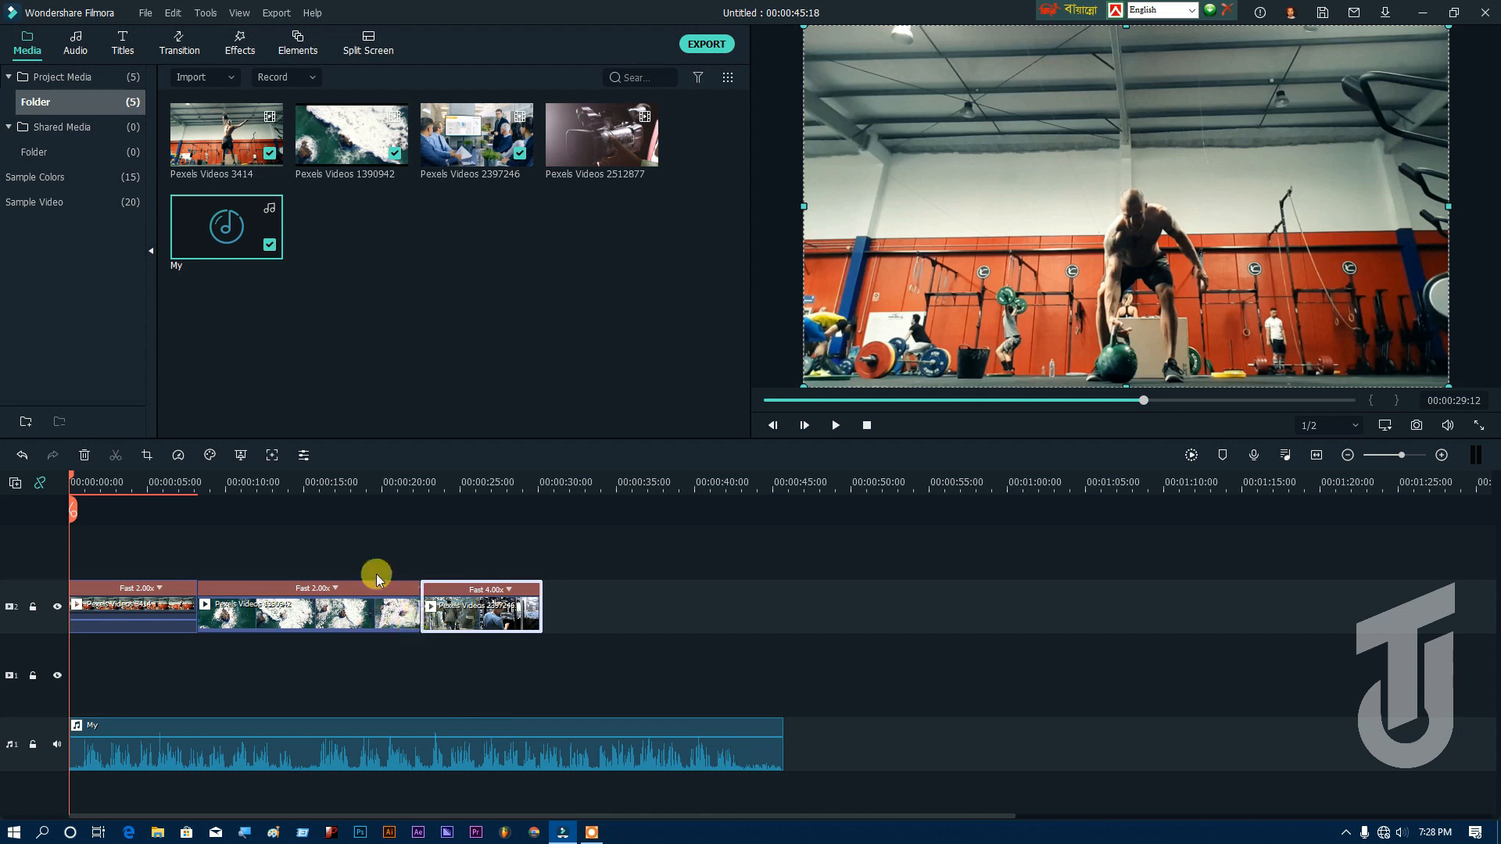
{"action": "left_click", "coordinate": [178, 454]}
{"action": "mouse_move", "coordinate": [303, 519]}
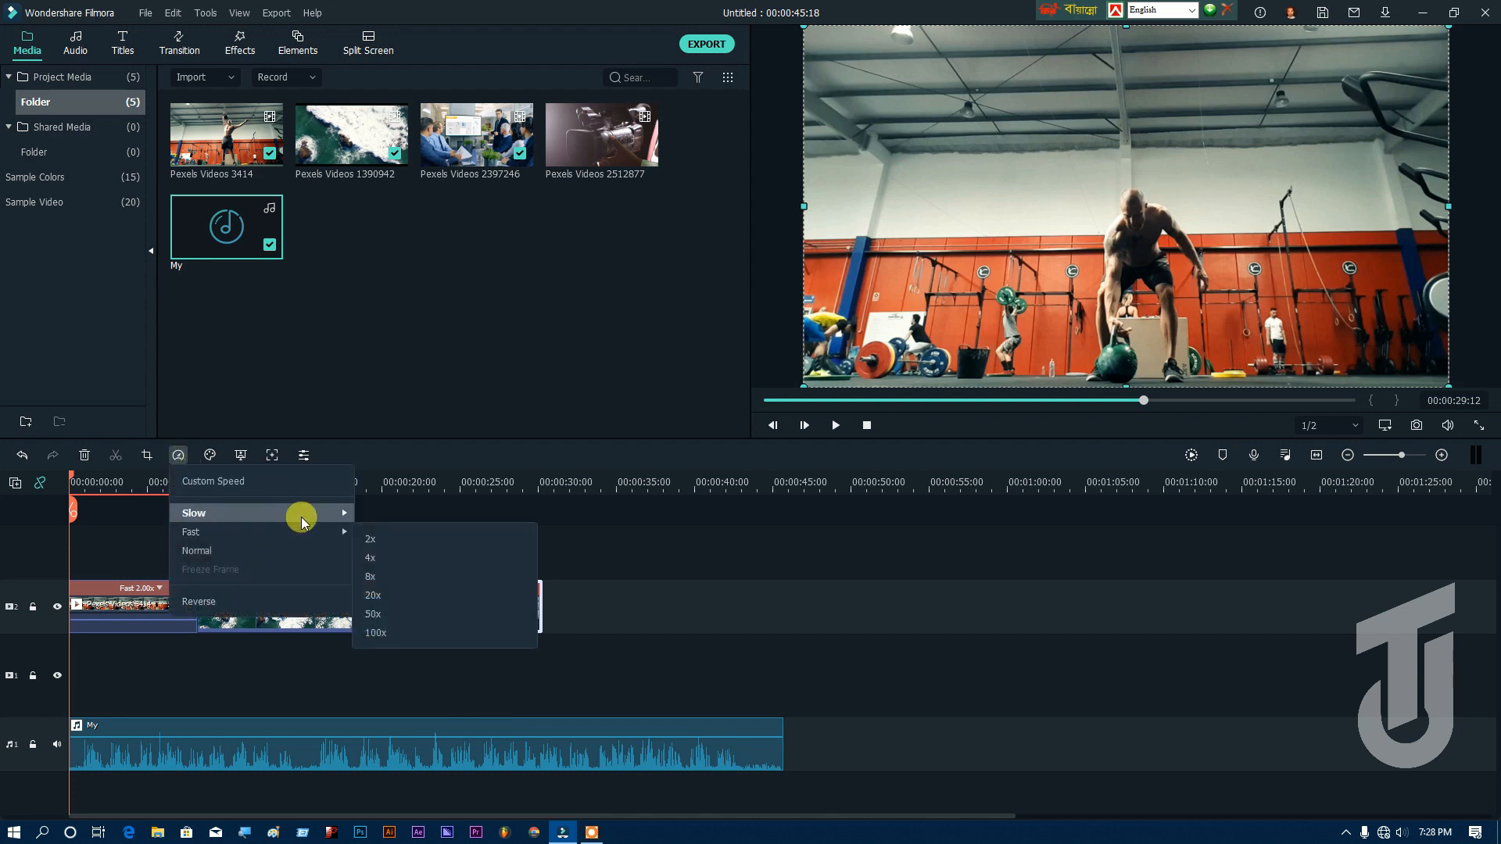
{"action": "left_click", "coordinate": [421, 534]}
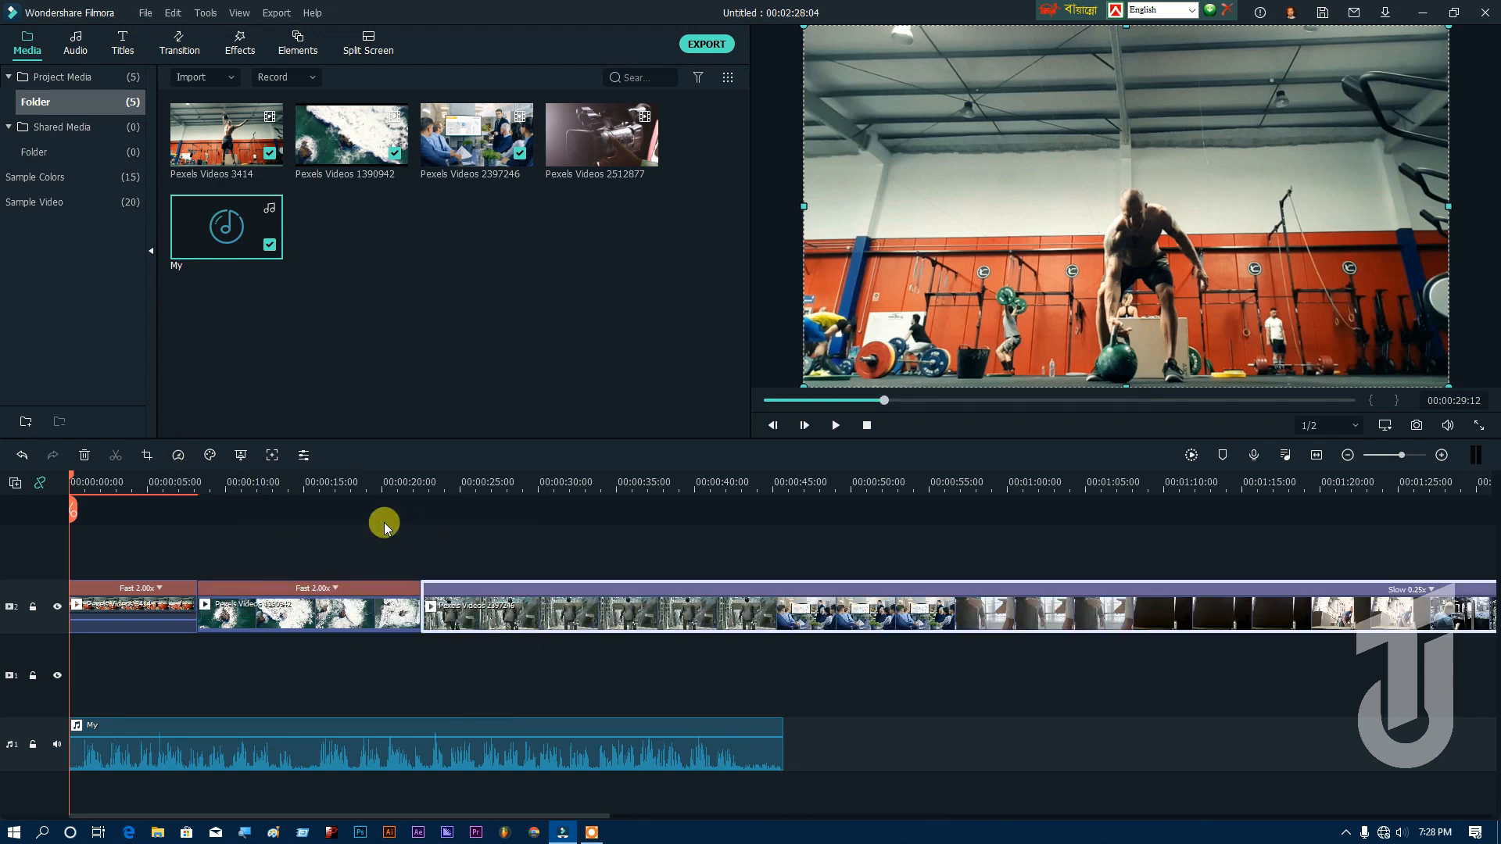
{"action": "left_click", "coordinate": [178, 455]}
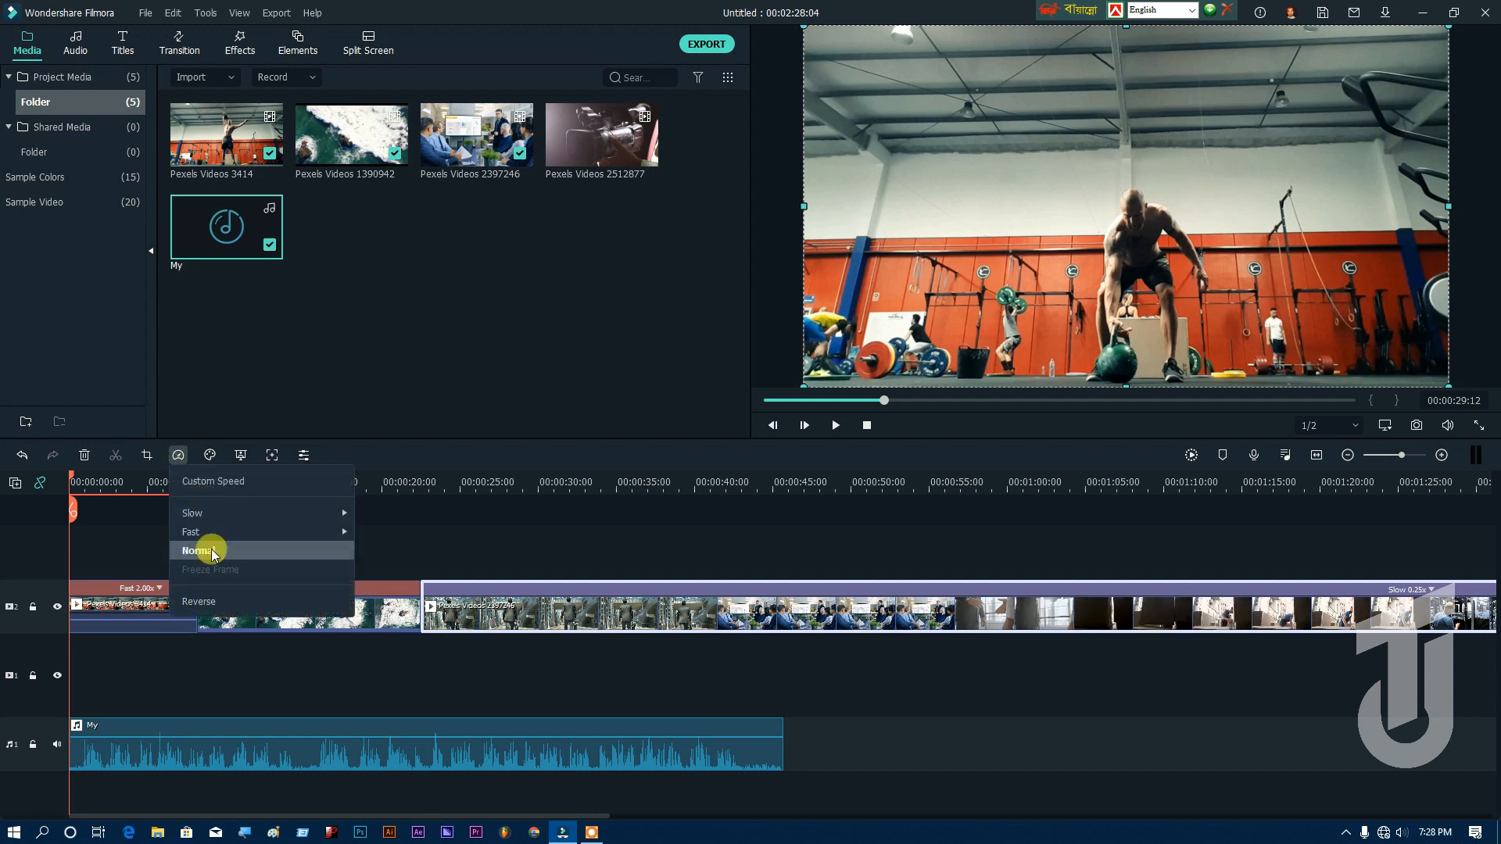
{"action": "left_click", "coordinate": [211, 551]}
Step: Speed up the third timeline clip, Pexels Videos 2397246, to Fast 2x
{"action": "left_click", "coordinate": [178, 455]}
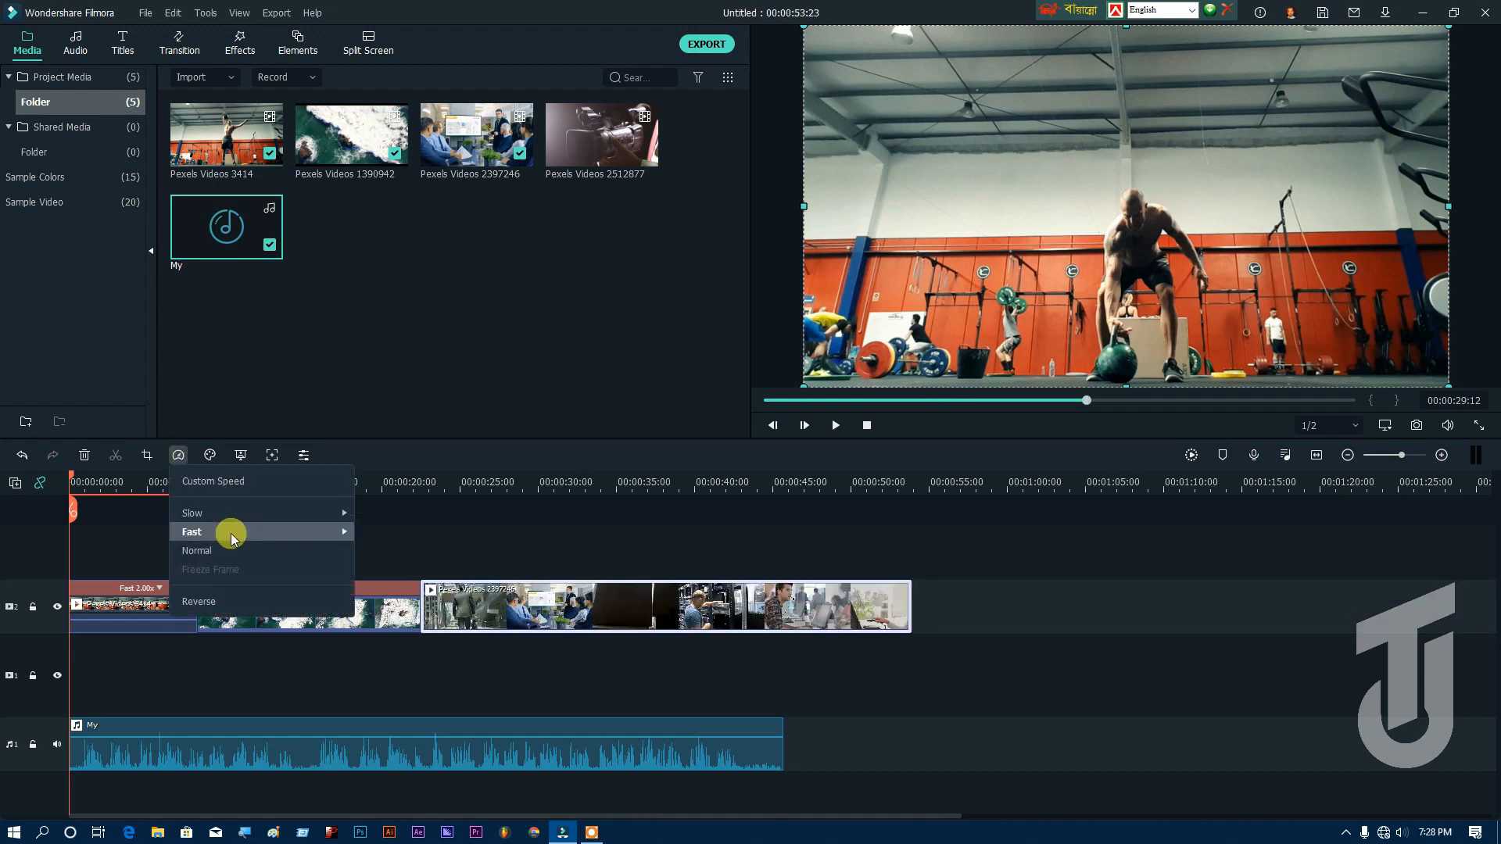
{"action": "mouse_move", "coordinate": [231, 533]}
{"action": "left_click", "coordinate": [416, 536]}
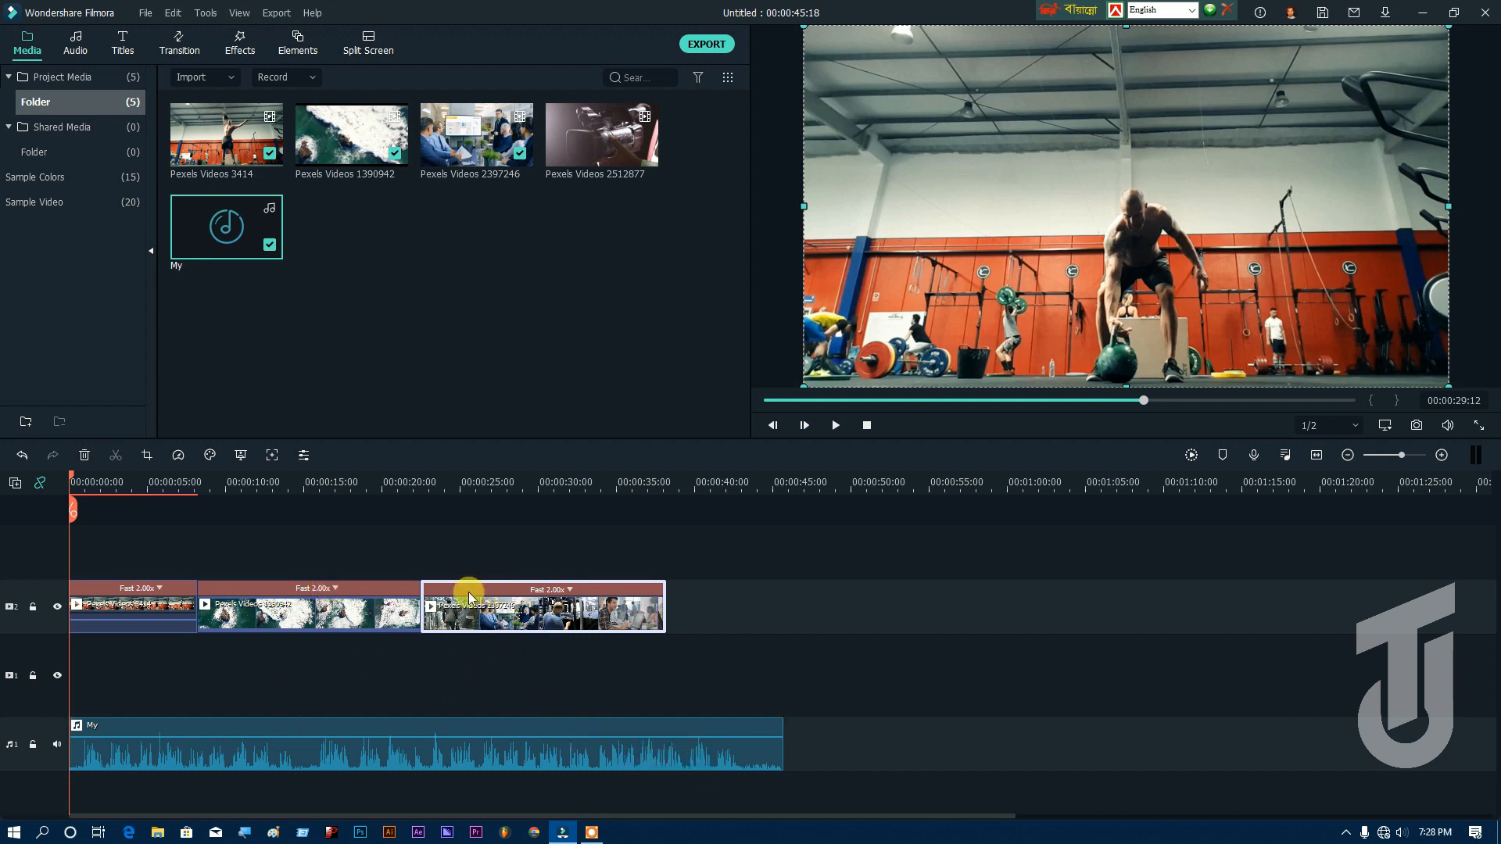
Step: Switch to File Explorer and open the projects (F:) drive
{"action": "left_click", "coordinate": [157, 831]}
{"action": "left_click", "coordinate": [45, 260]}
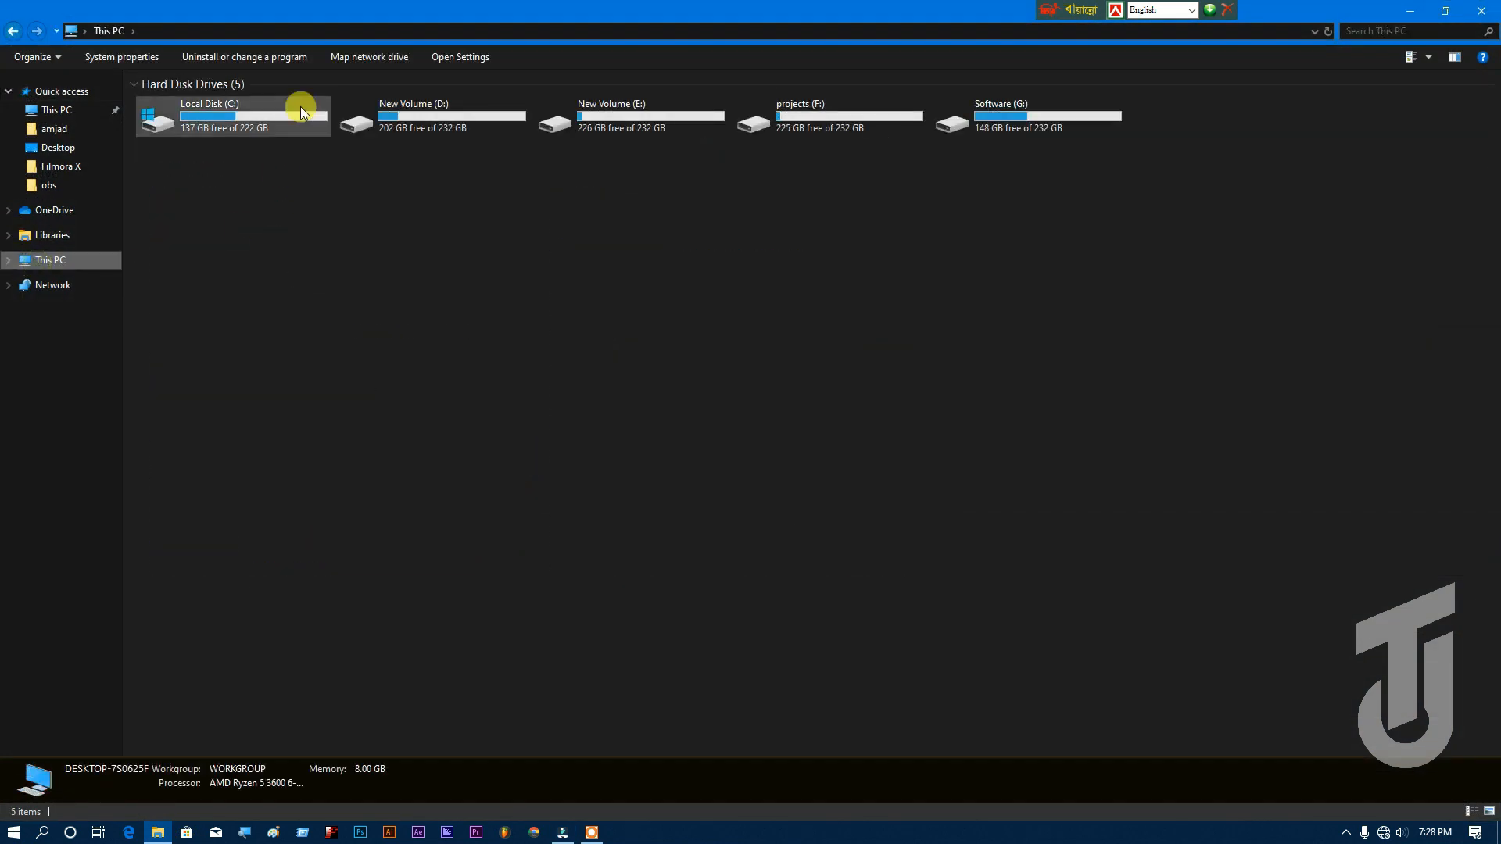
{"action": "double_click", "coordinate": [649, 114]}
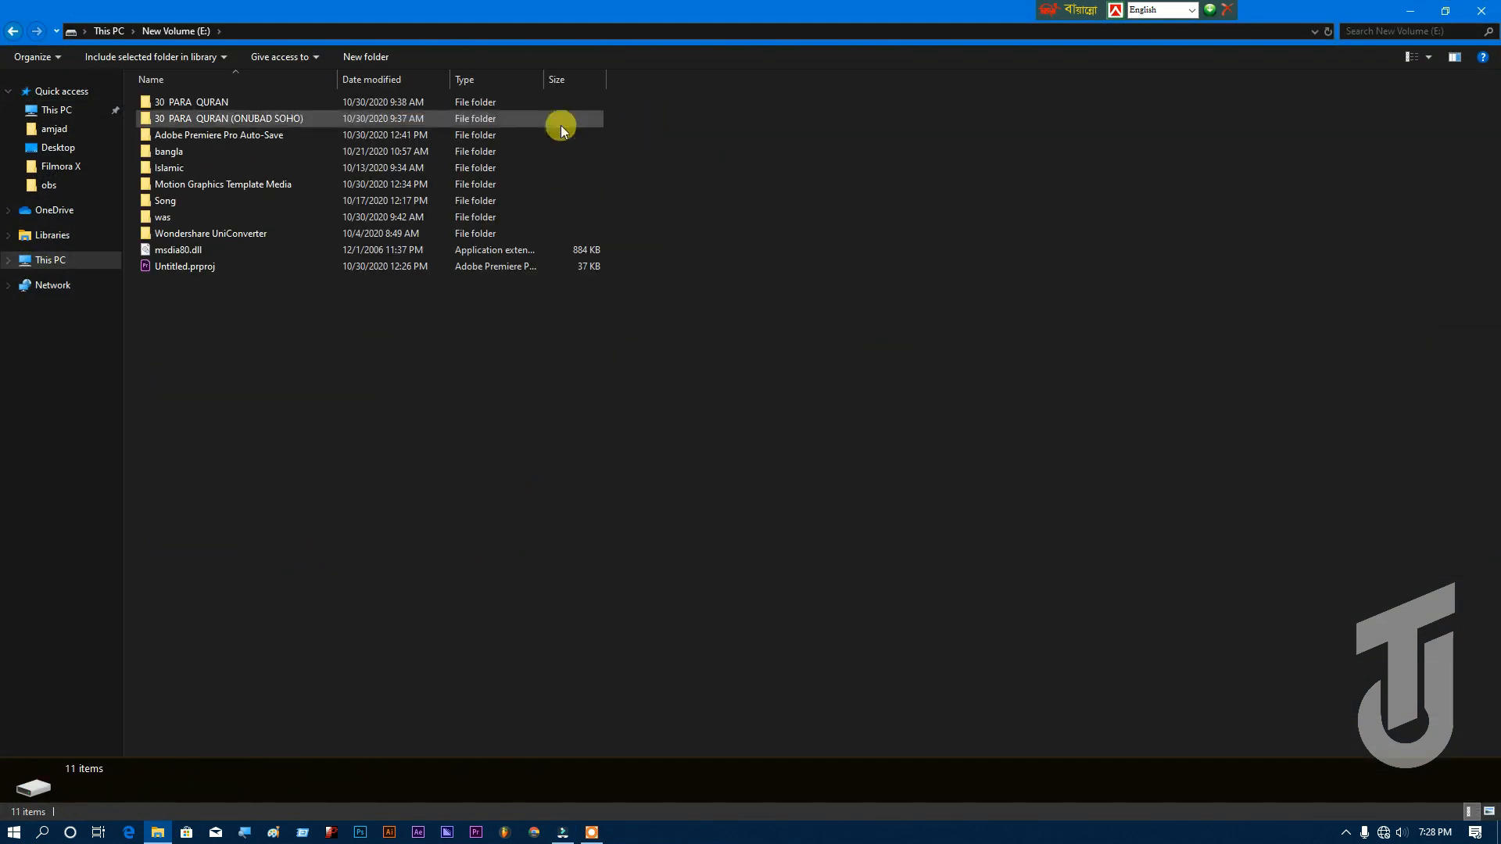
{"action": "key", "text": "alt+Left"}
{"action": "double_click", "coordinate": [794, 112]}
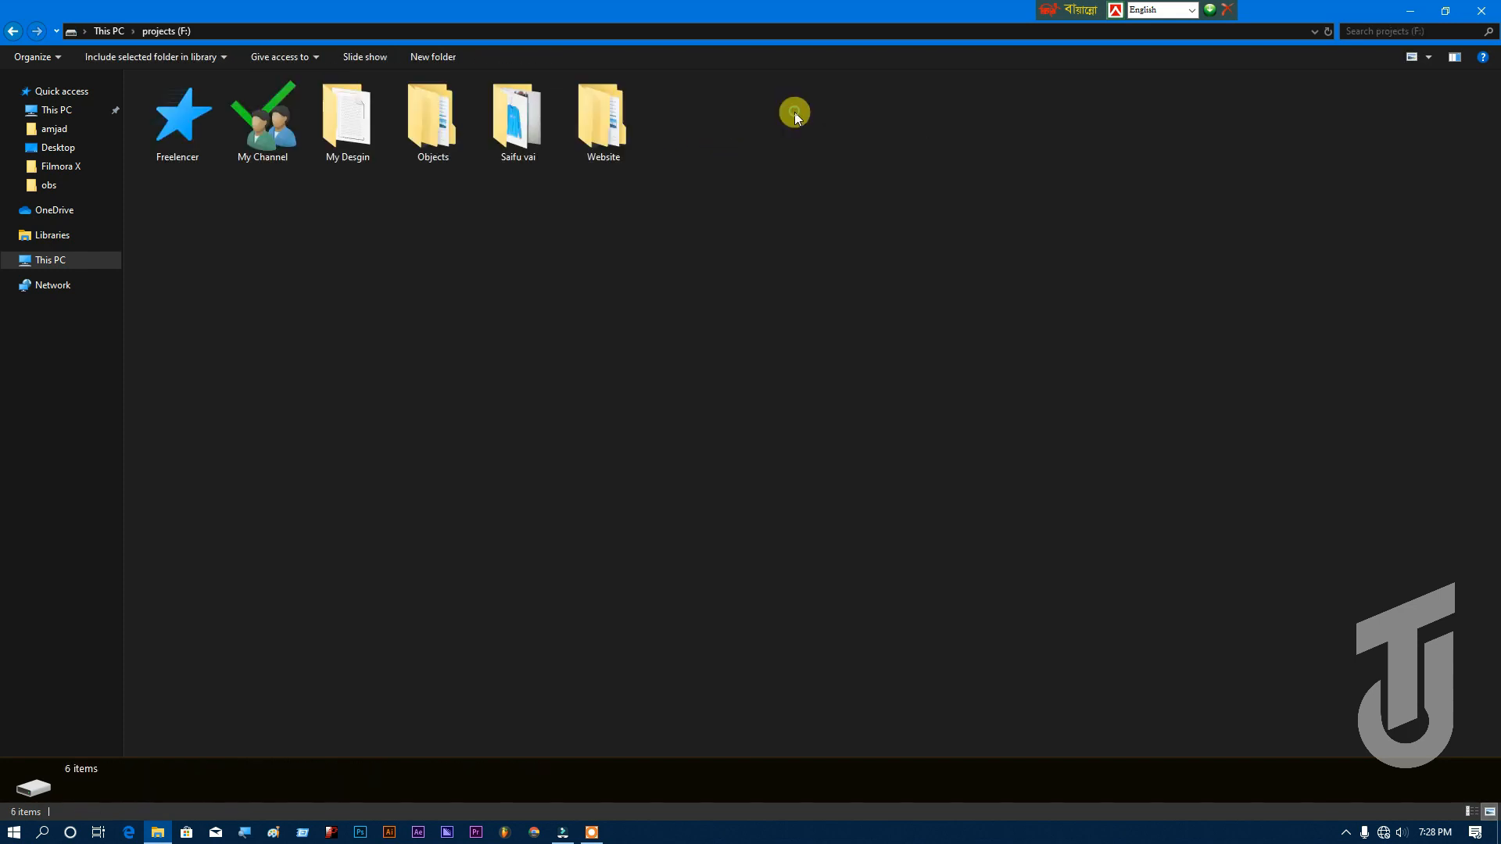
Step: Find the [FREE NO COPYRIGHT BEAT 2020] music file, import it into the Filmora project and place it on the second audio track
{"action": "double_click", "coordinate": [246, 133]}
{"action": "left_click", "coordinate": [204, 137]}
{"action": "double_click", "coordinate": [204, 138]}
{"action": "left_click", "coordinate": [660, 189]}
{"action": "double_click", "coordinate": [660, 189]}
{"action": "left_click_drag", "start_coordinate": [194, 121], "coordinate": [446, 343]}
{"action": "left_click_drag", "start_coordinate": [341, 232], "coordinate": [81, 784]}
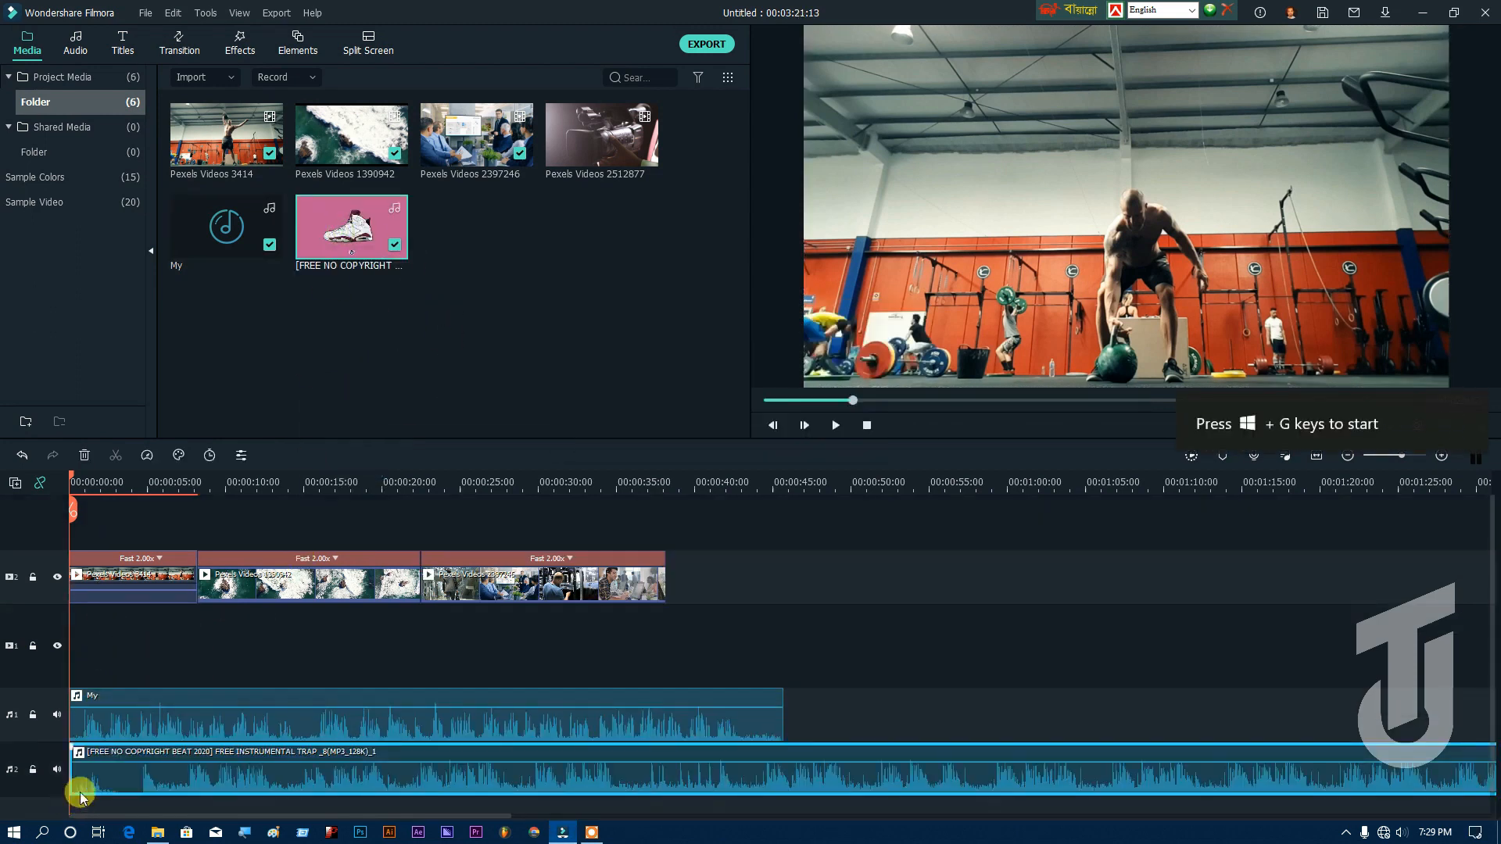
Step: Split the beat track at 00:00:56:07, delete the part before the cut, and move the remainder to the timeline start
{"action": "left_click", "coordinate": [1313, 455]}
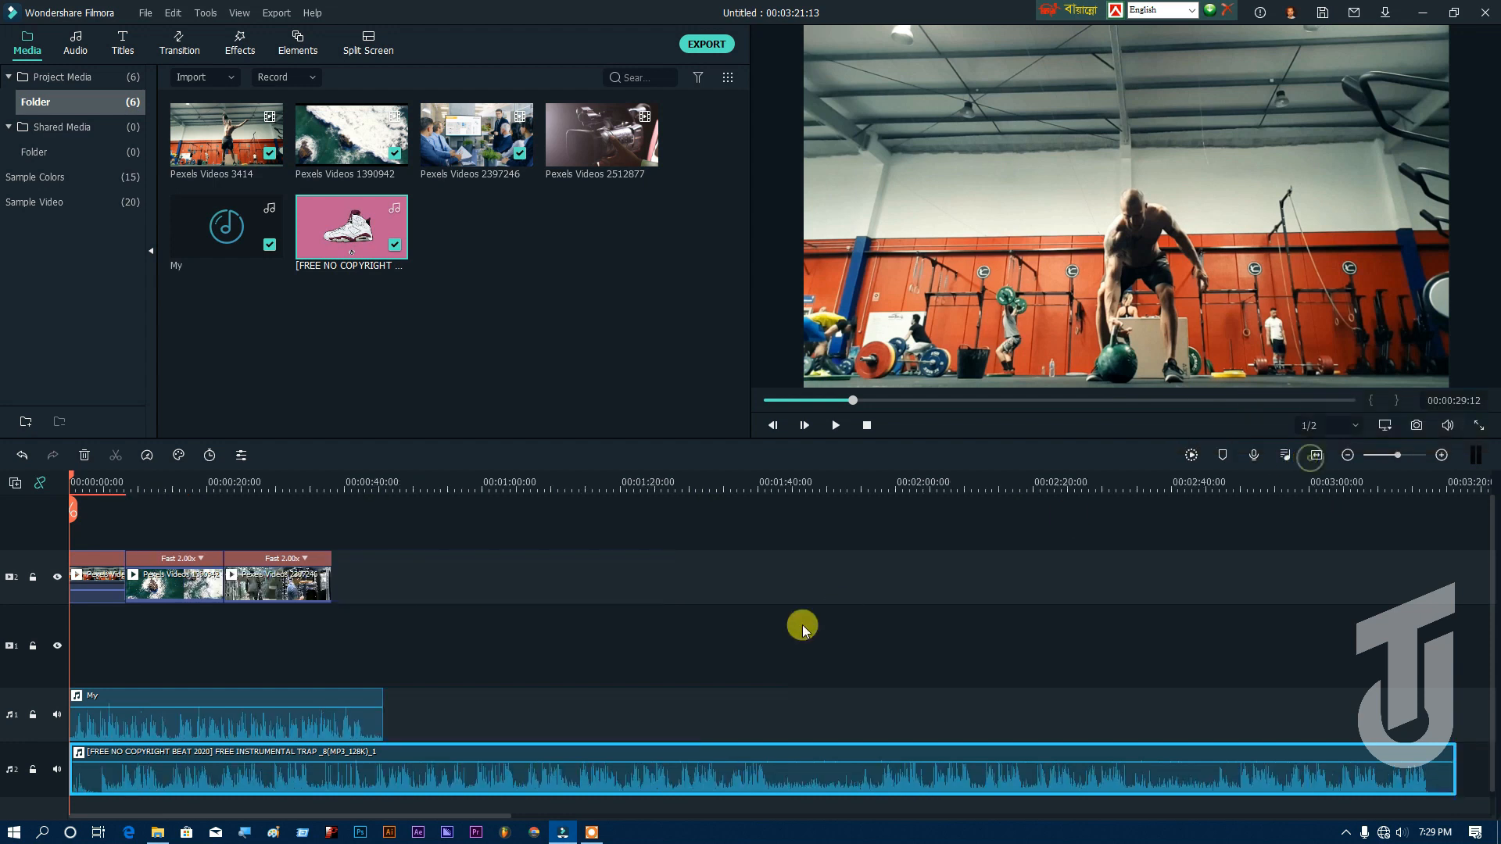
{"action": "left_click", "coordinate": [456, 477]}
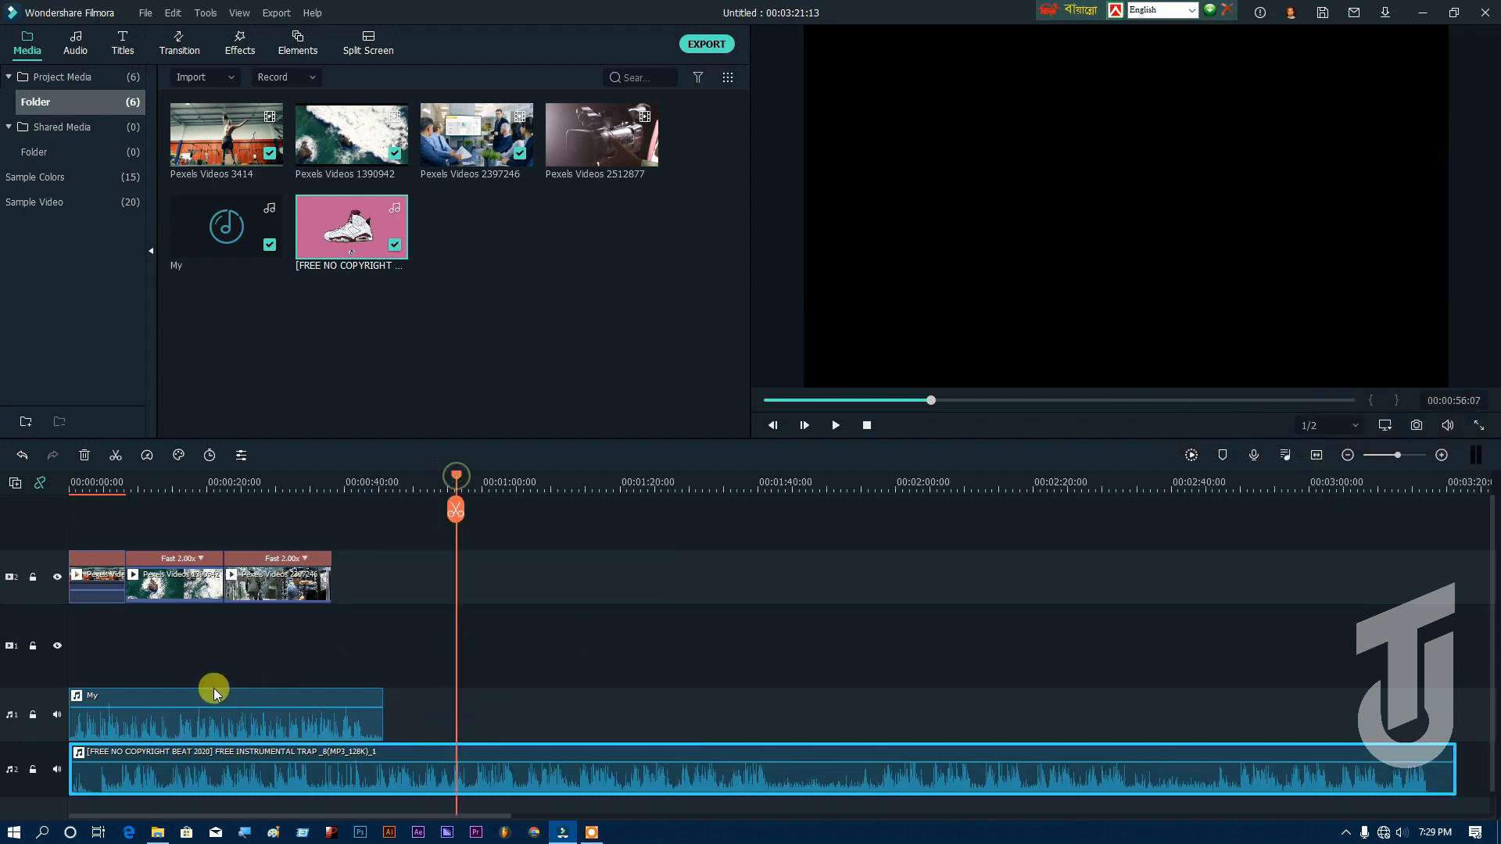
{"action": "left_click", "coordinate": [461, 516]}
{"action": "left_click", "coordinate": [360, 781]}
{"action": "key", "text": "Delete"}
{"action": "left_click_drag", "start_coordinate": [584, 797], "coordinate": [129, 754]}
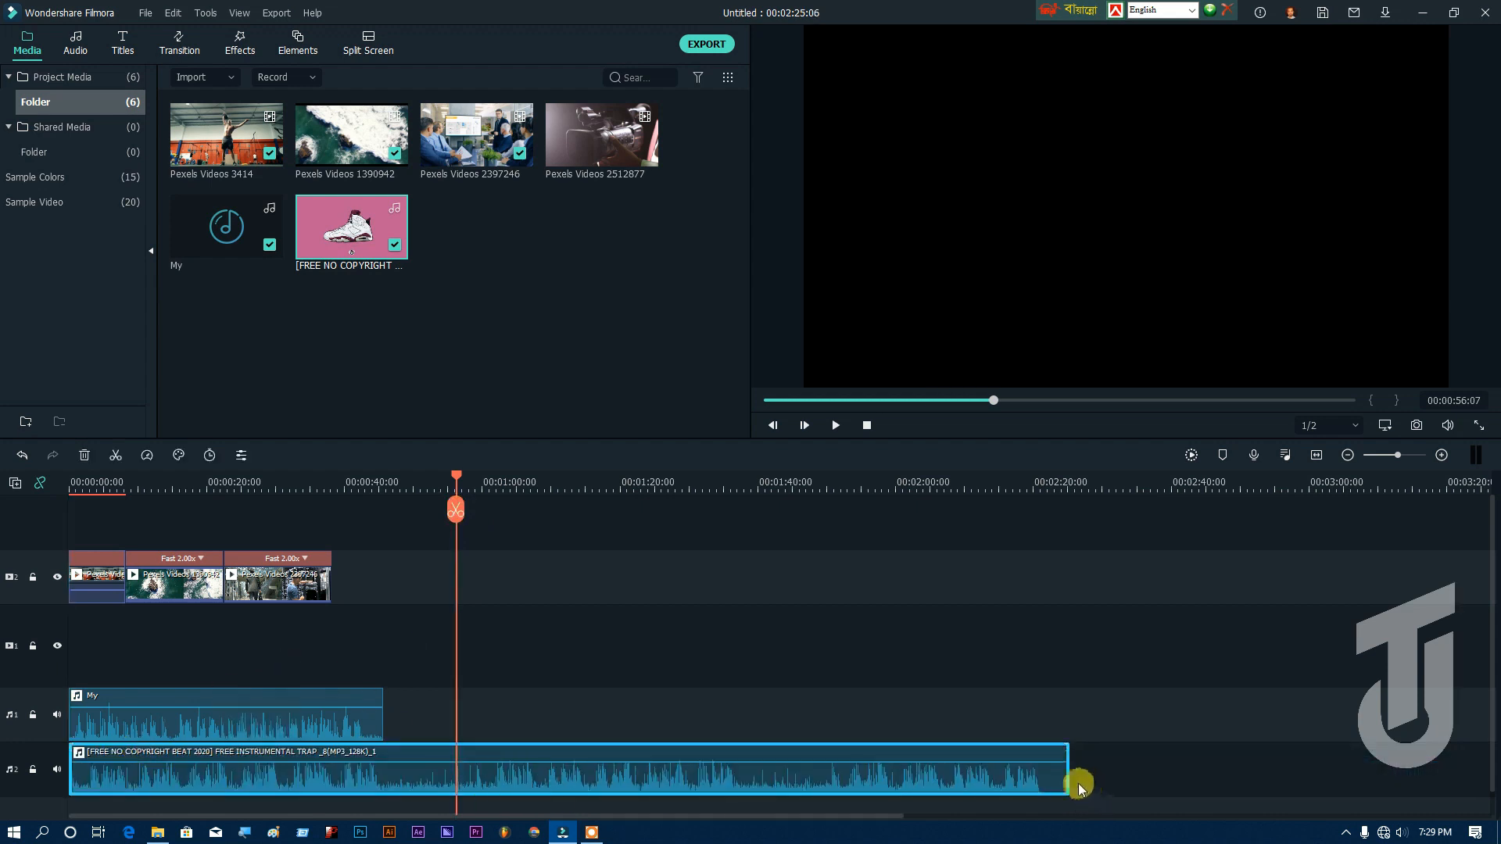
Step: Trim the beat clip's end to match the end of the My audio and briefly preview the timeline from the start
{"action": "left_click_drag", "start_coordinate": [1064, 763], "coordinate": [383, 752]}
{"action": "left_click_drag", "start_coordinate": [452, 472], "coordinate": [27, 509]}
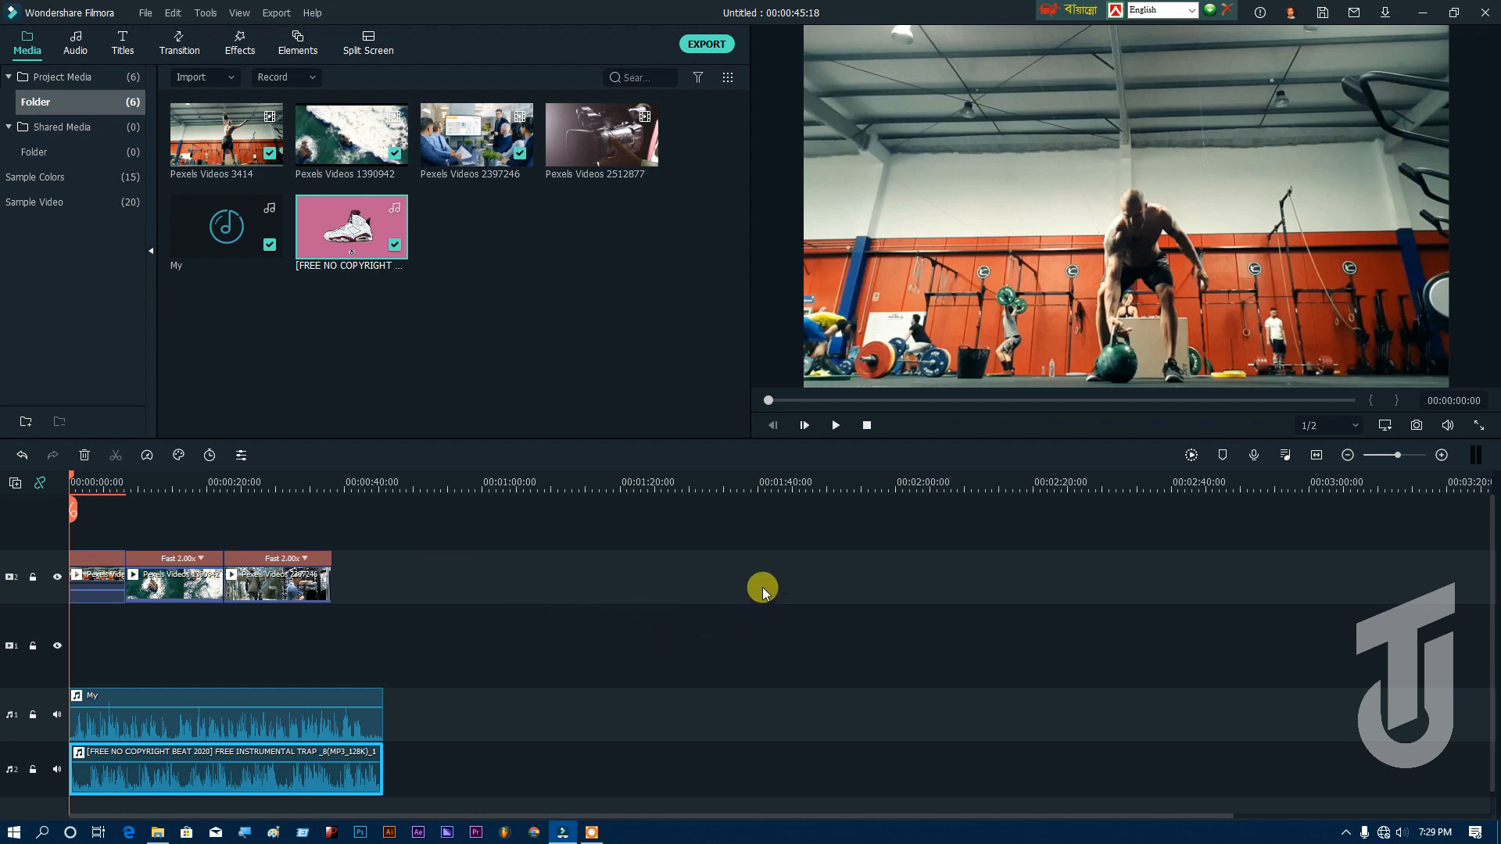
{"action": "key", "text": "space"}
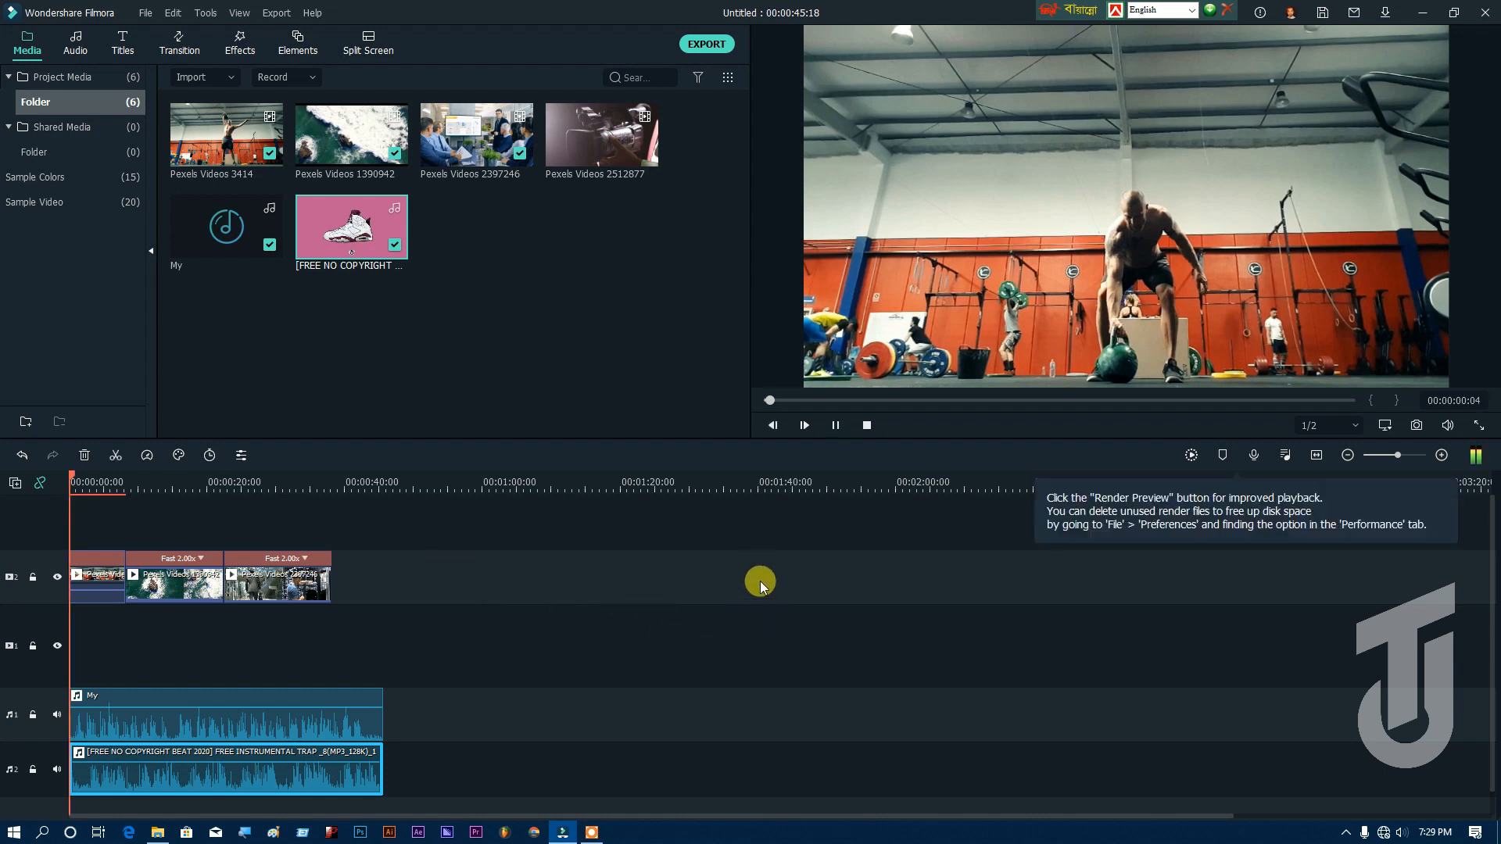
{"action": "left_click", "coordinate": [835, 425]}
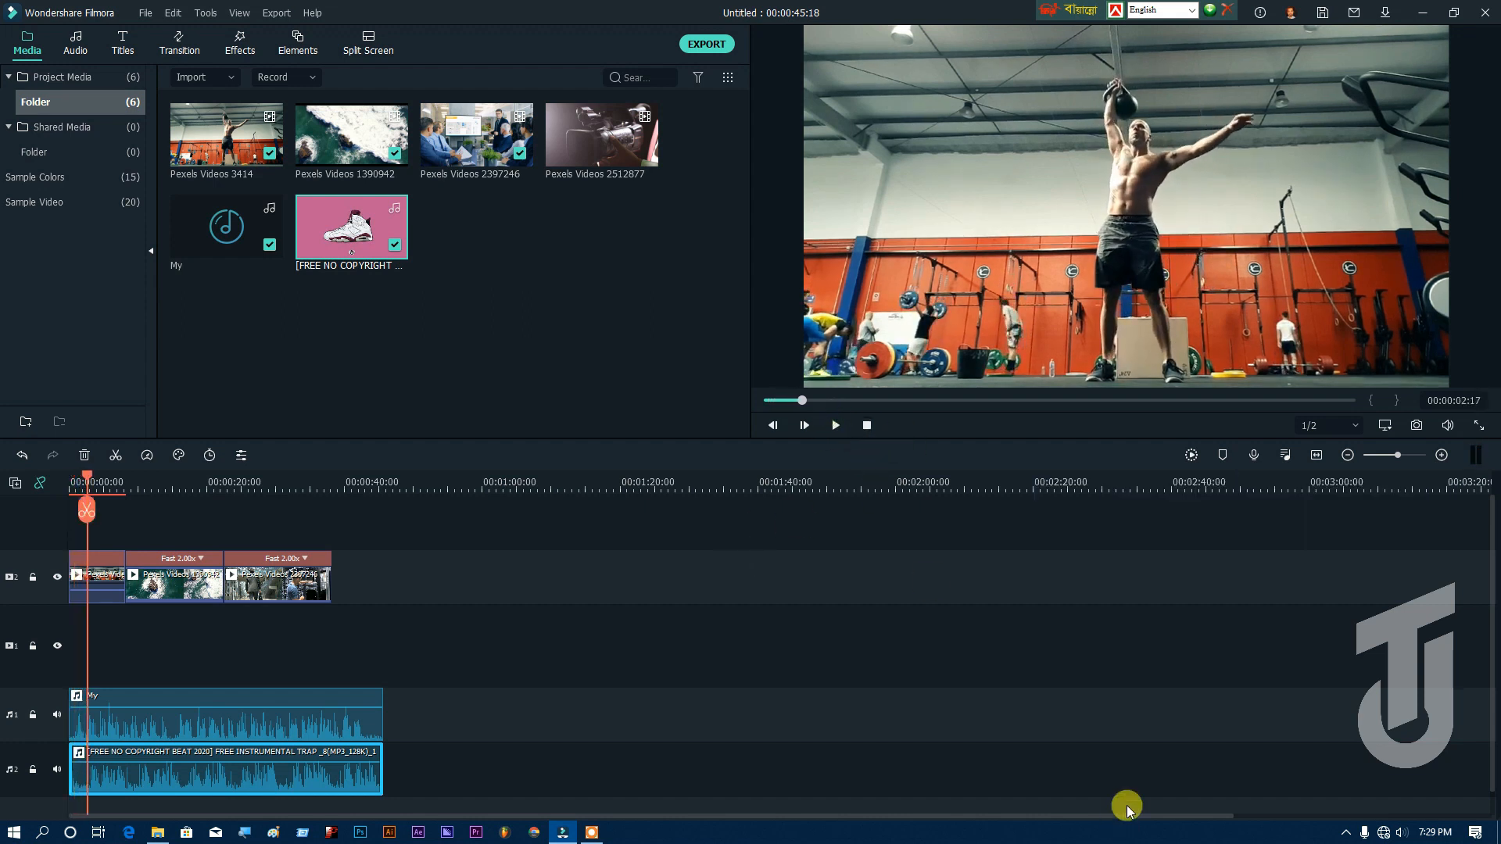
Step: Set the computer's speaker volume to 33 and play the timeline to check both audio tracks together
{"action": "left_click", "coordinate": [1401, 832]}
{"action": "left_click_drag", "start_coordinate": [1289, 797], "coordinate": [1332, 799]}
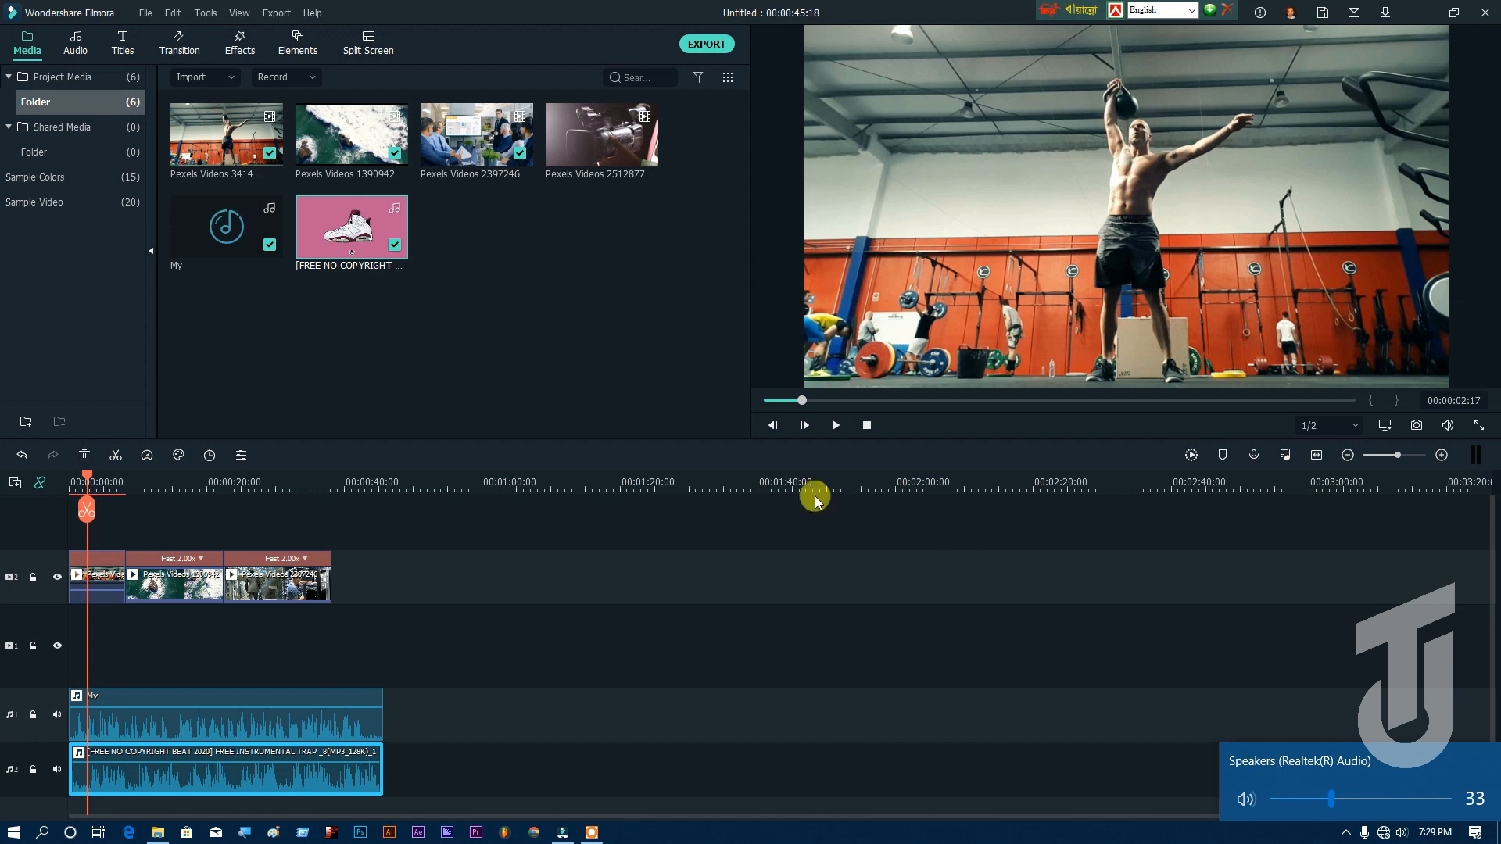
{"action": "left_click", "coordinate": [830, 425]}
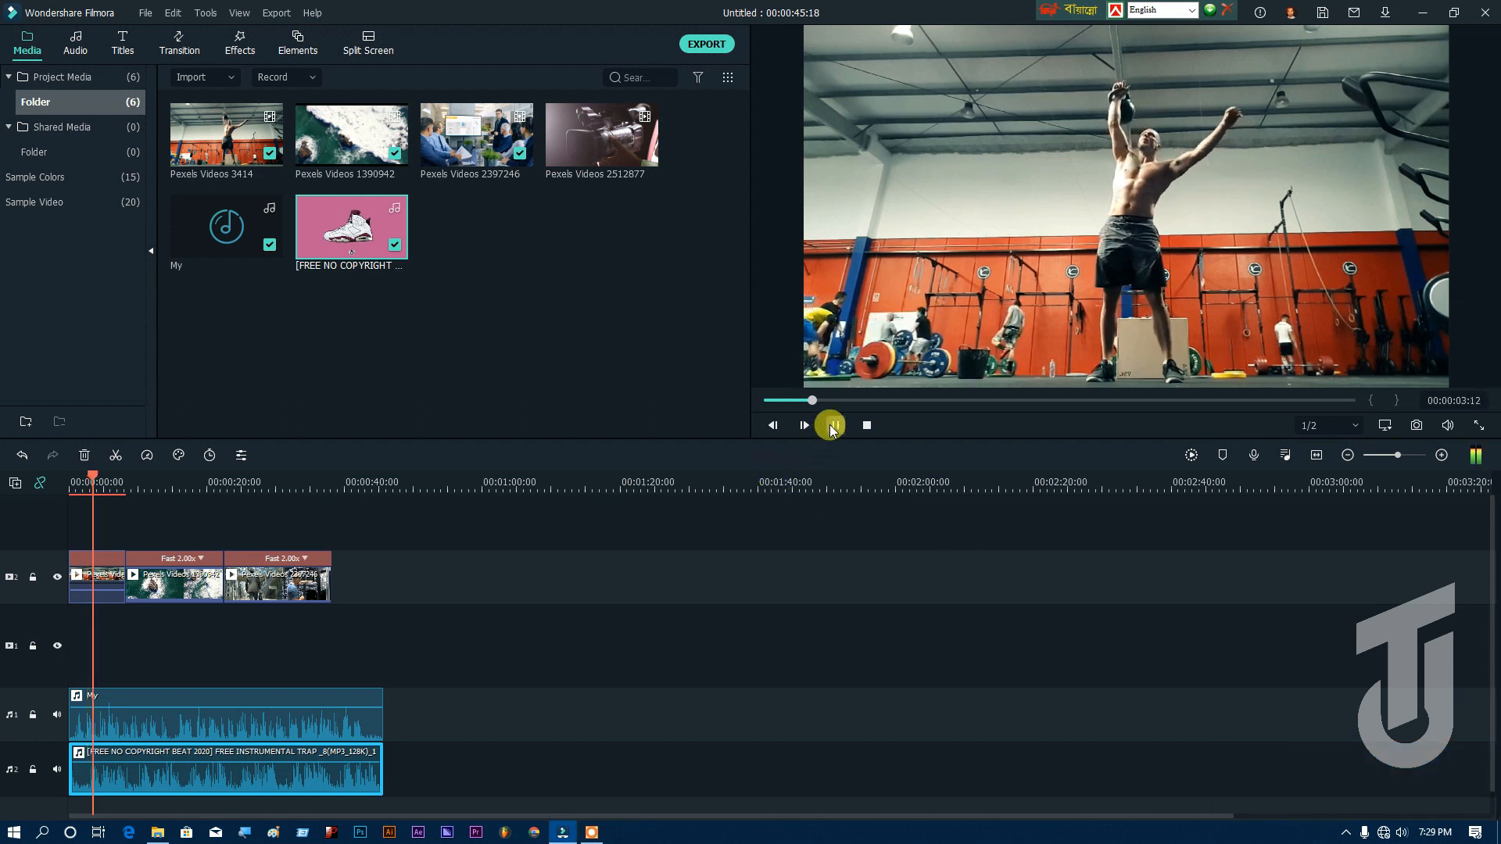
{"action": "left_click", "coordinate": [830, 426]}
{"action": "left_click", "coordinate": [1398, 833]}
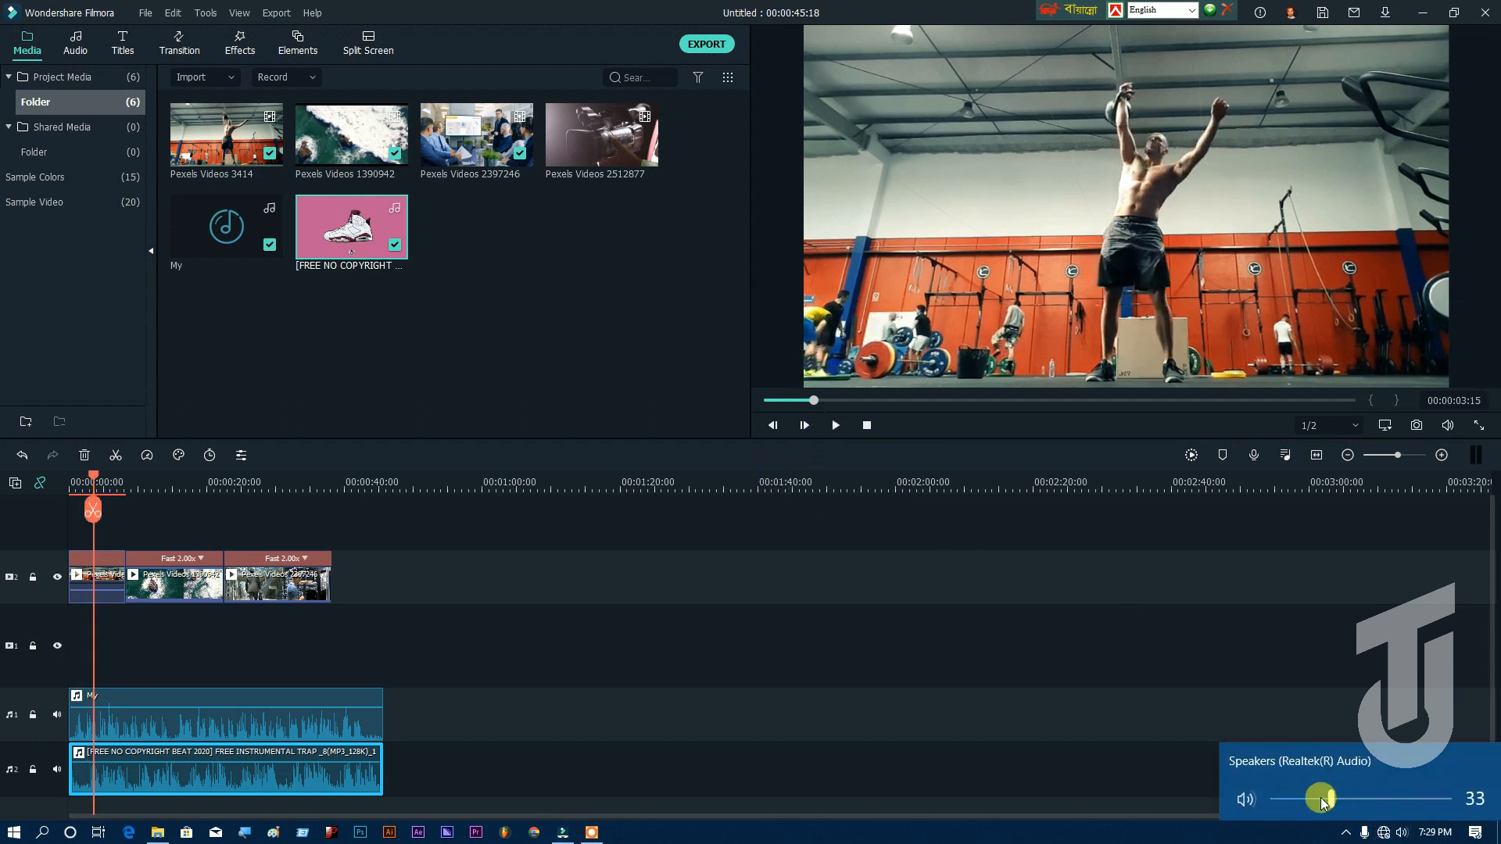
{"action": "left_click", "coordinate": [838, 425]}
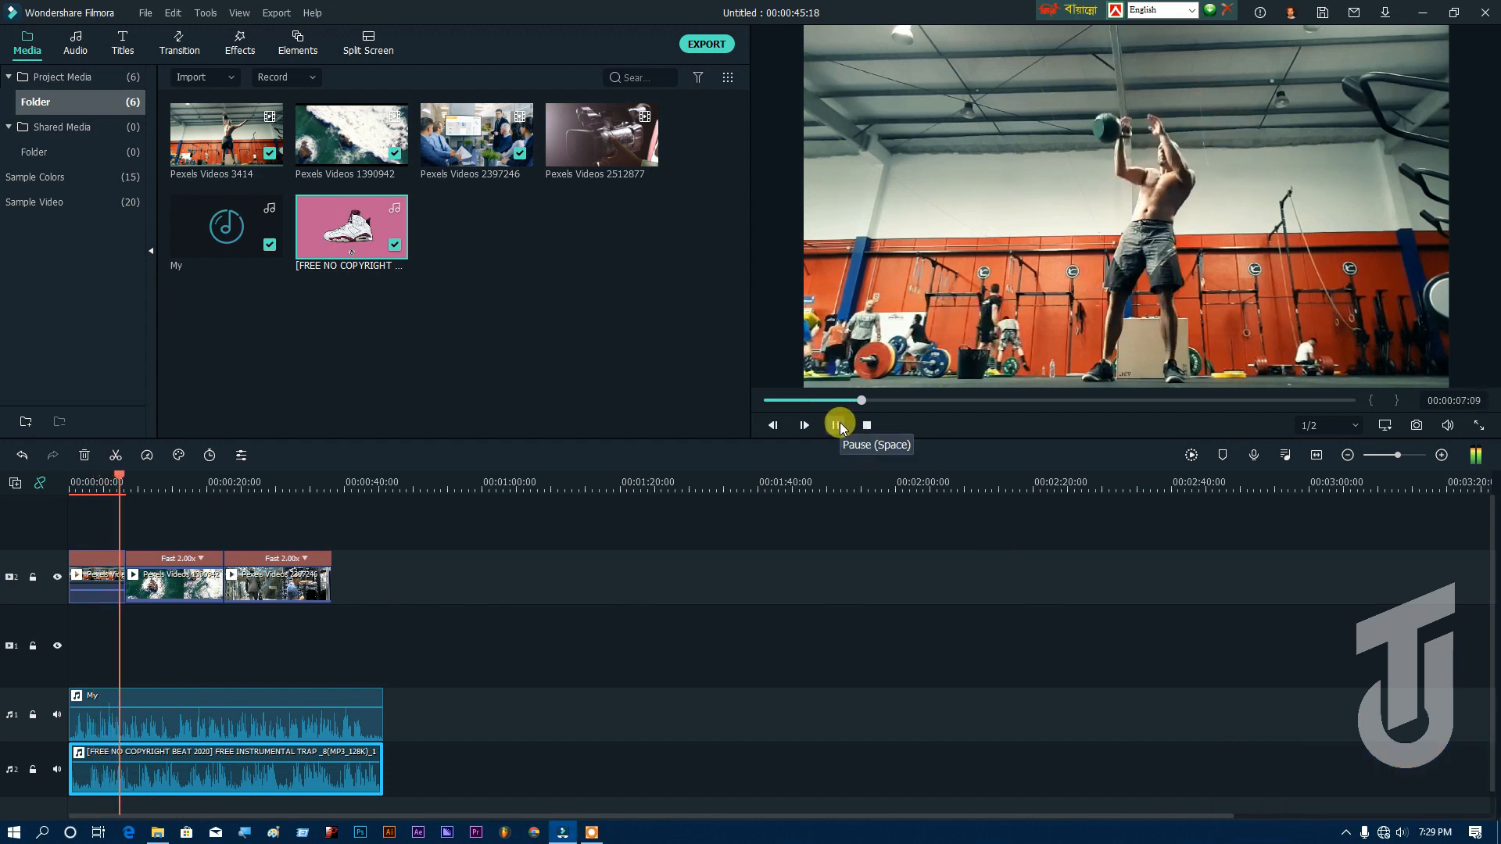
Step: Set the speaker volume to 16 during playback, and return the playhead to the timeline start
{"action": "left_click", "coordinate": [1399, 834]}
{"action": "left_click_drag", "start_coordinate": [1349, 799], "coordinate": [1297, 796]}
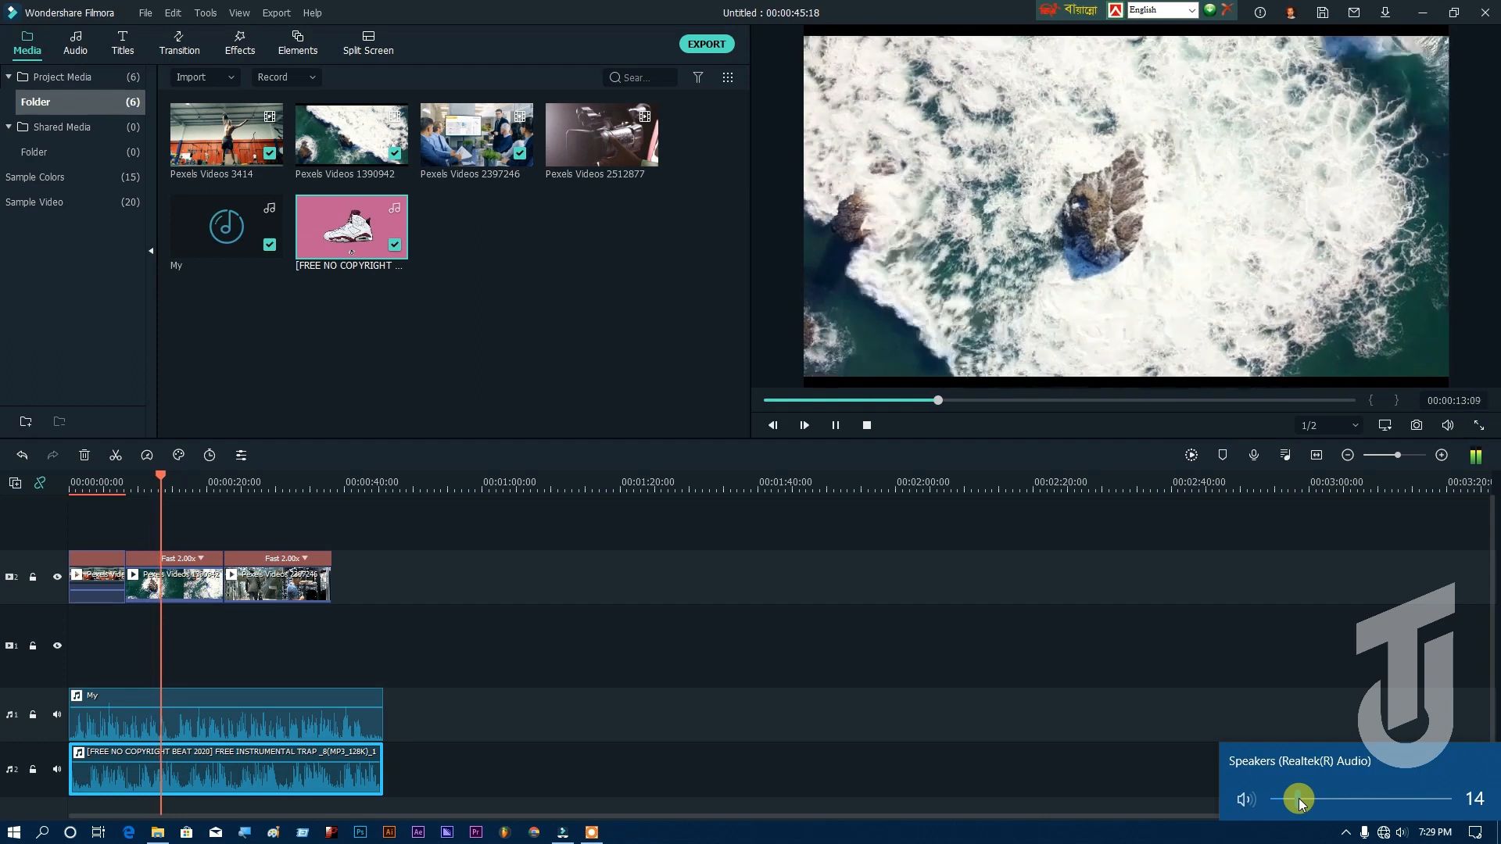
{"action": "left_click_drag", "start_coordinate": [1298, 799], "coordinate": [1302, 801]}
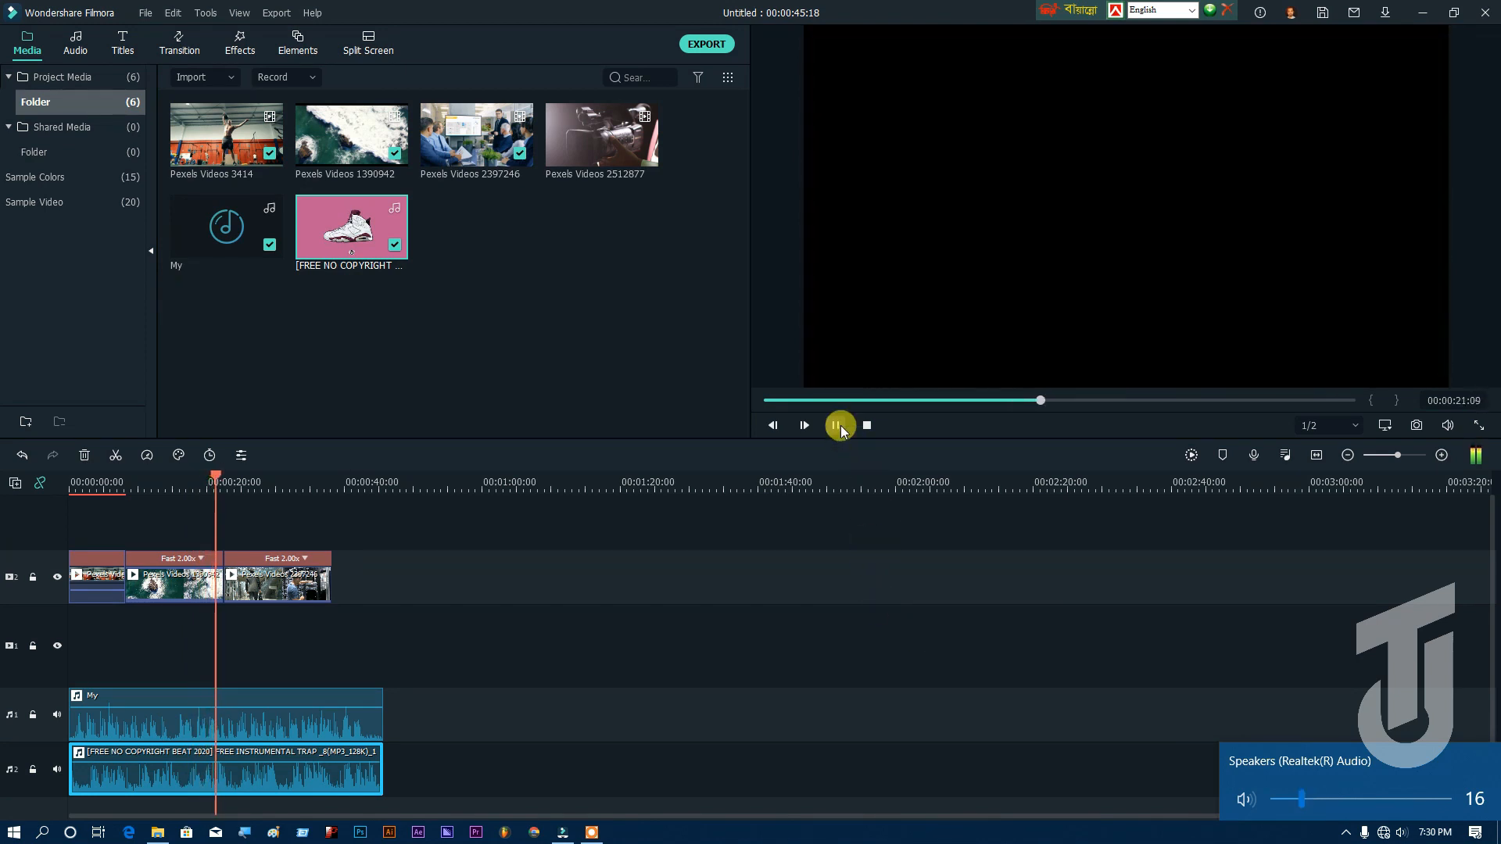
{"action": "left_click", "coordinate": [835, 425]}
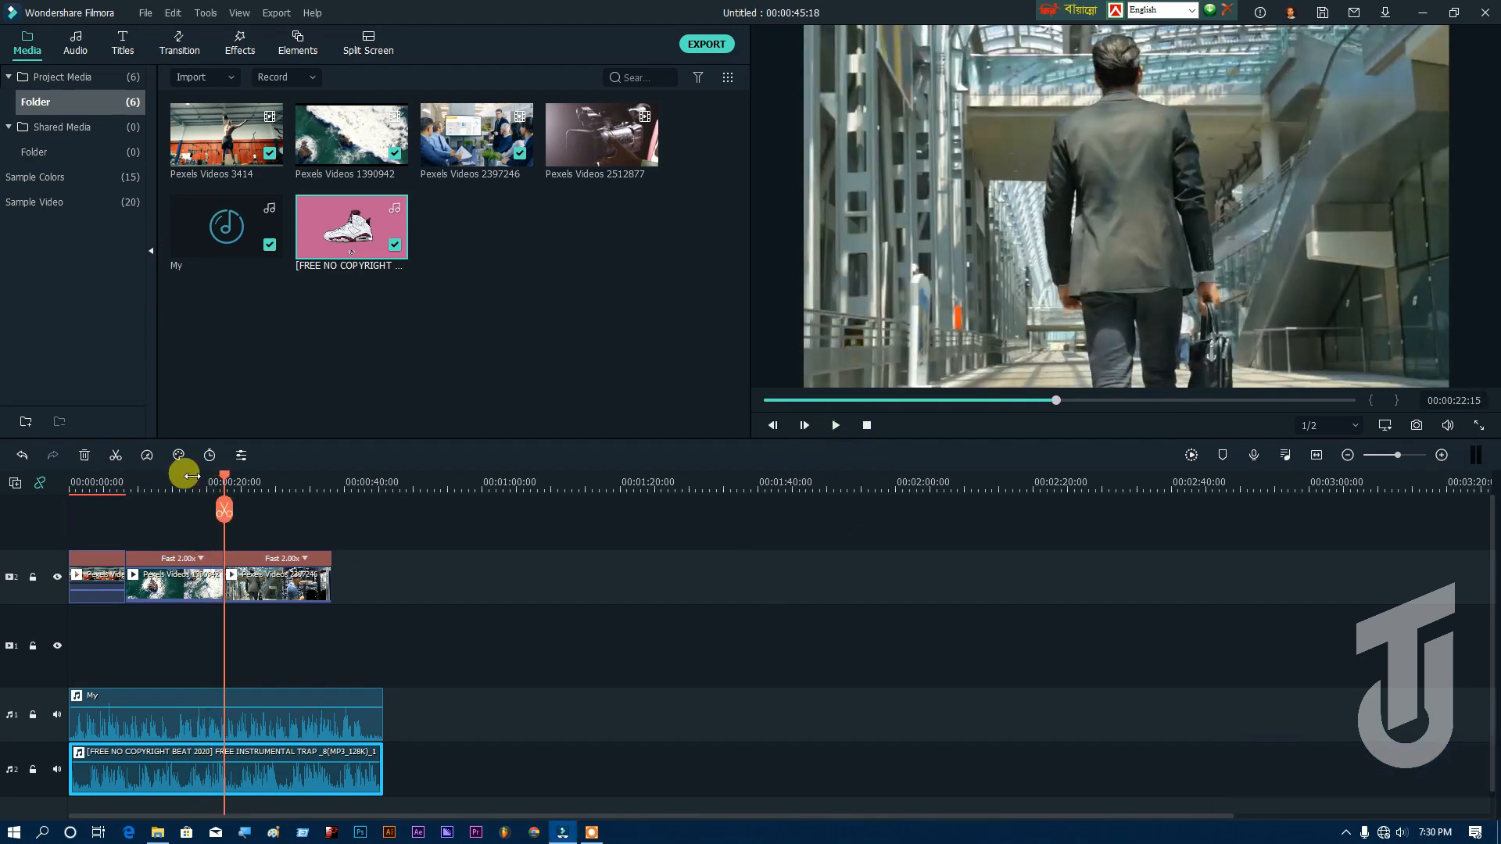
{"action": "left_click_drag", "start_coordinate": [224, 477], "coordinate": [71, 481]}
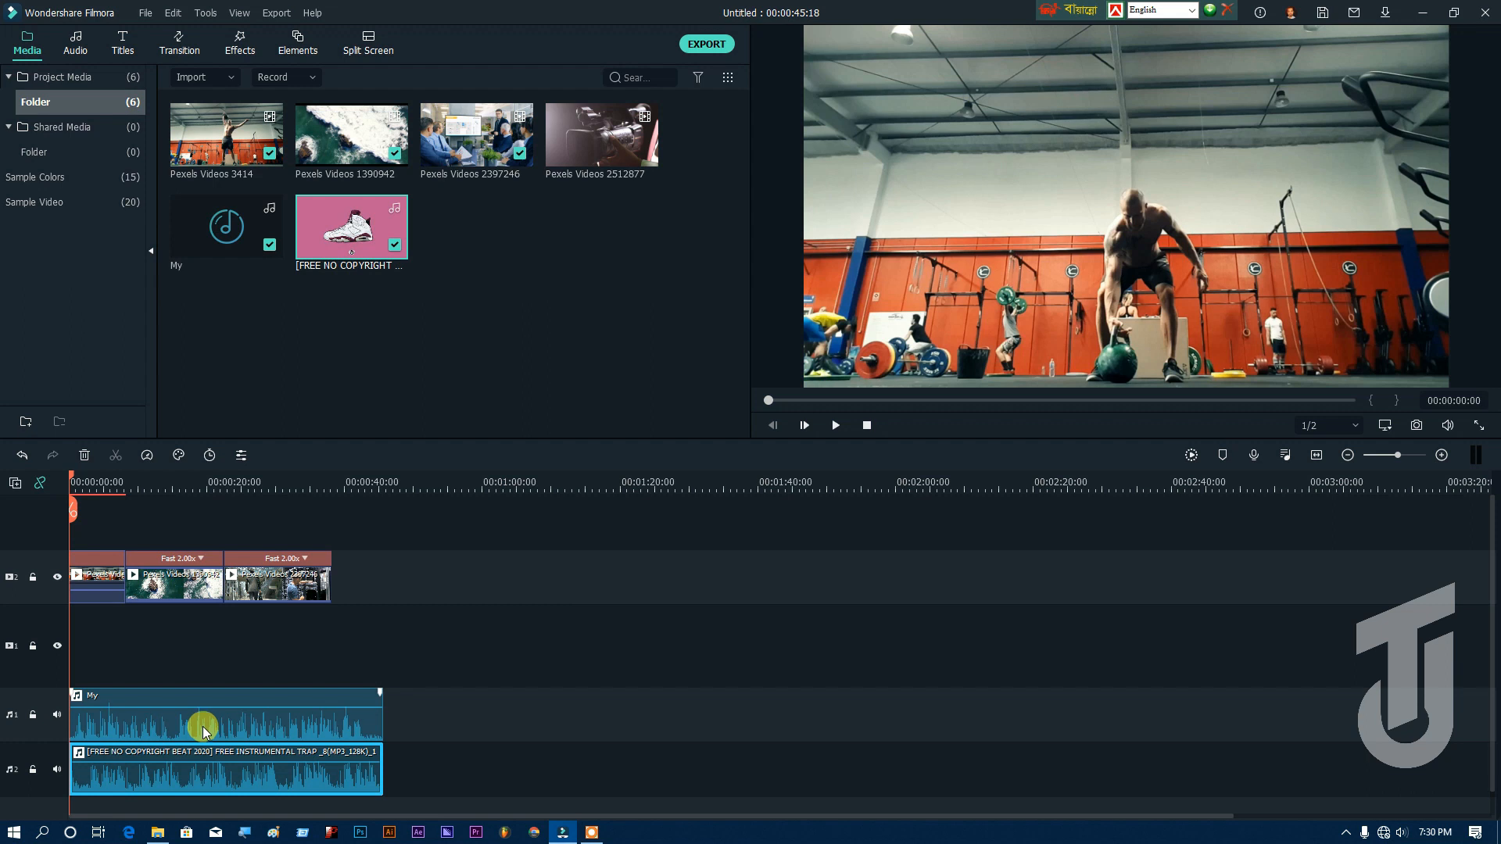
Step: Set the computer's speaker volume to 0 and apply ducking of other clips at 50% from the beat clip's audio settings
{"action": "left_click", "coordinate": [196, 777]}
{"action": "mouse_move", "coordinate": [190, 771]}
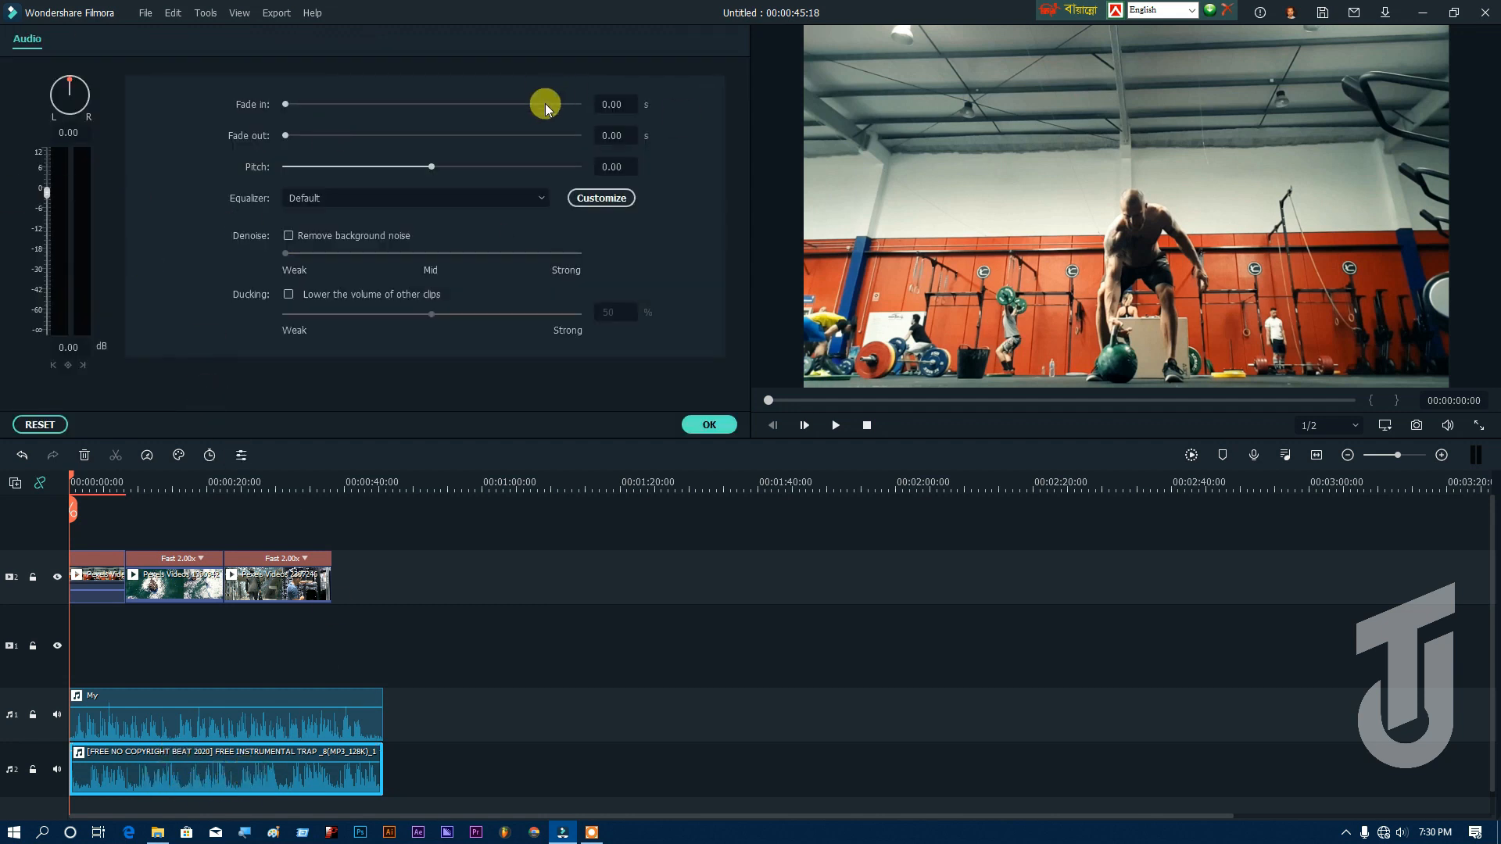
{"action": "left_click", "coordinate": [1400, 833]}
{"action": "left_click_drag", "start_coordinate": [1334, 802], "coordinate": [1123, 815]}
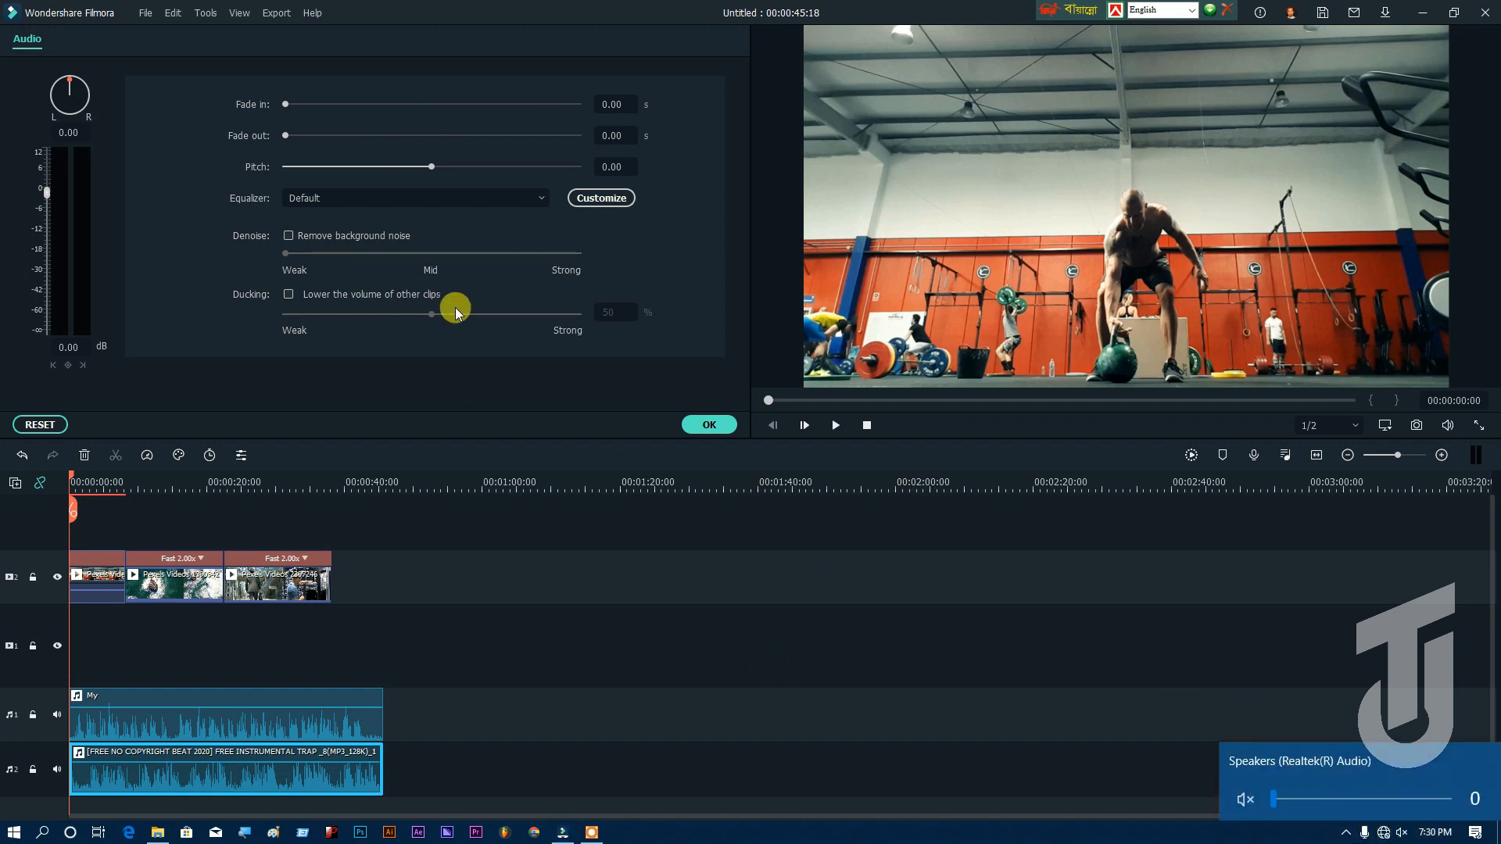
{"action": "left_click", "coordinate": [253, 283]}
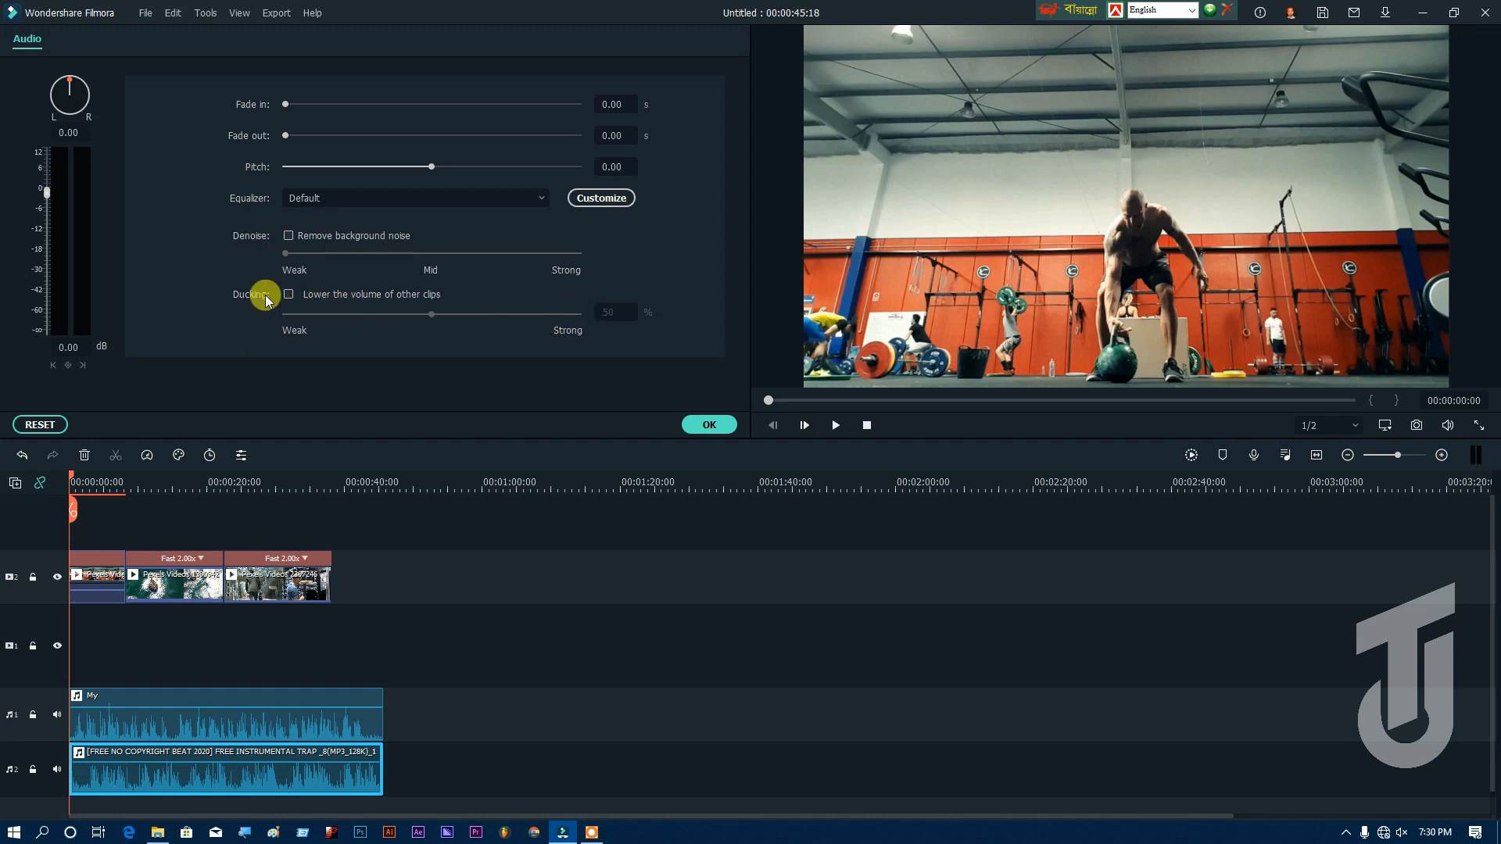
{"action": "left_click", "coordinate": [289, 294]}
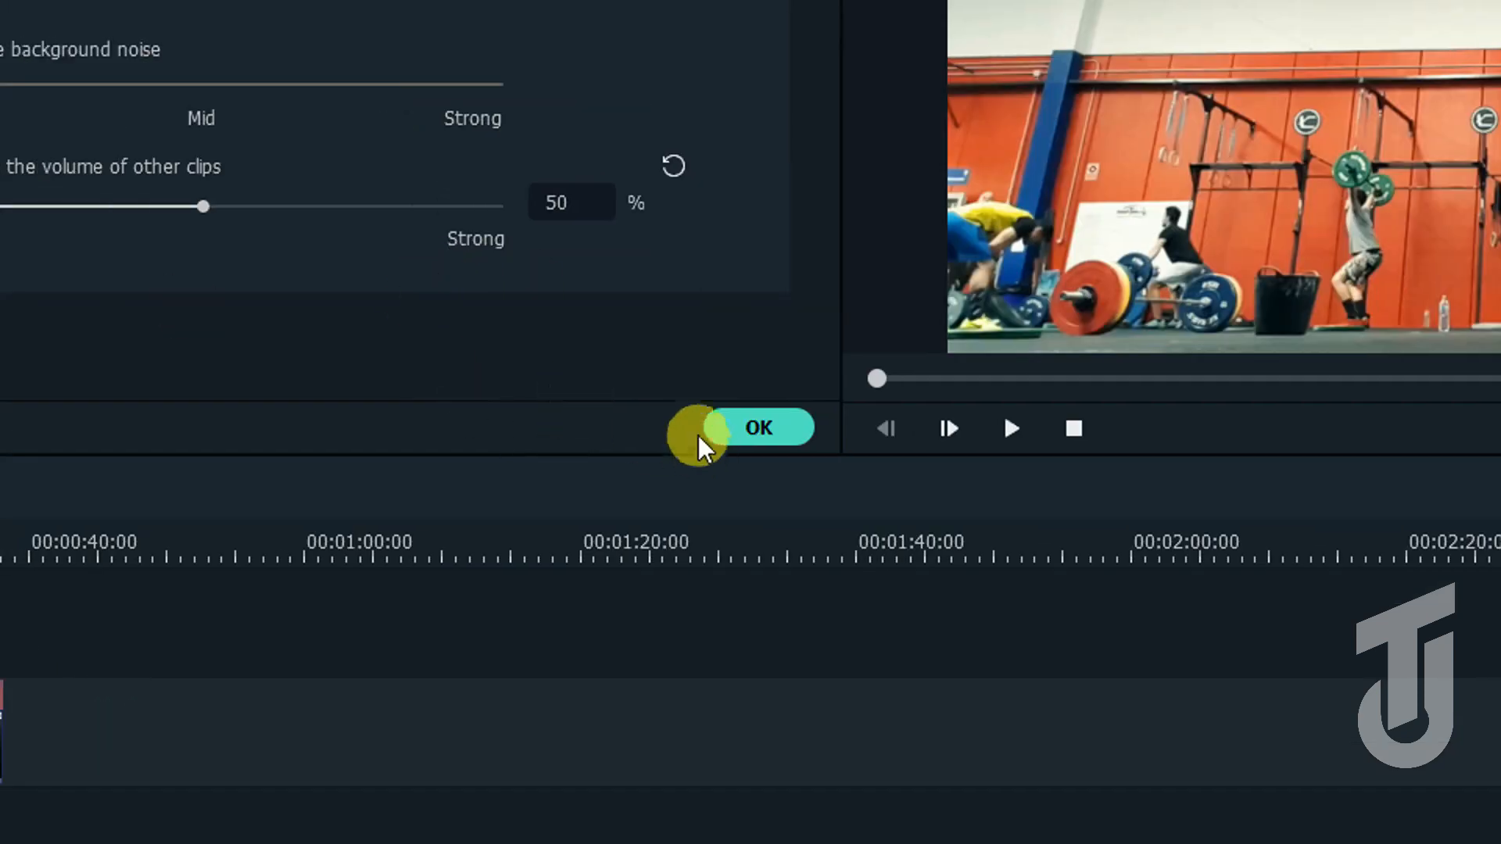
{"action": "left_click", "coordinate": [739, 431]}
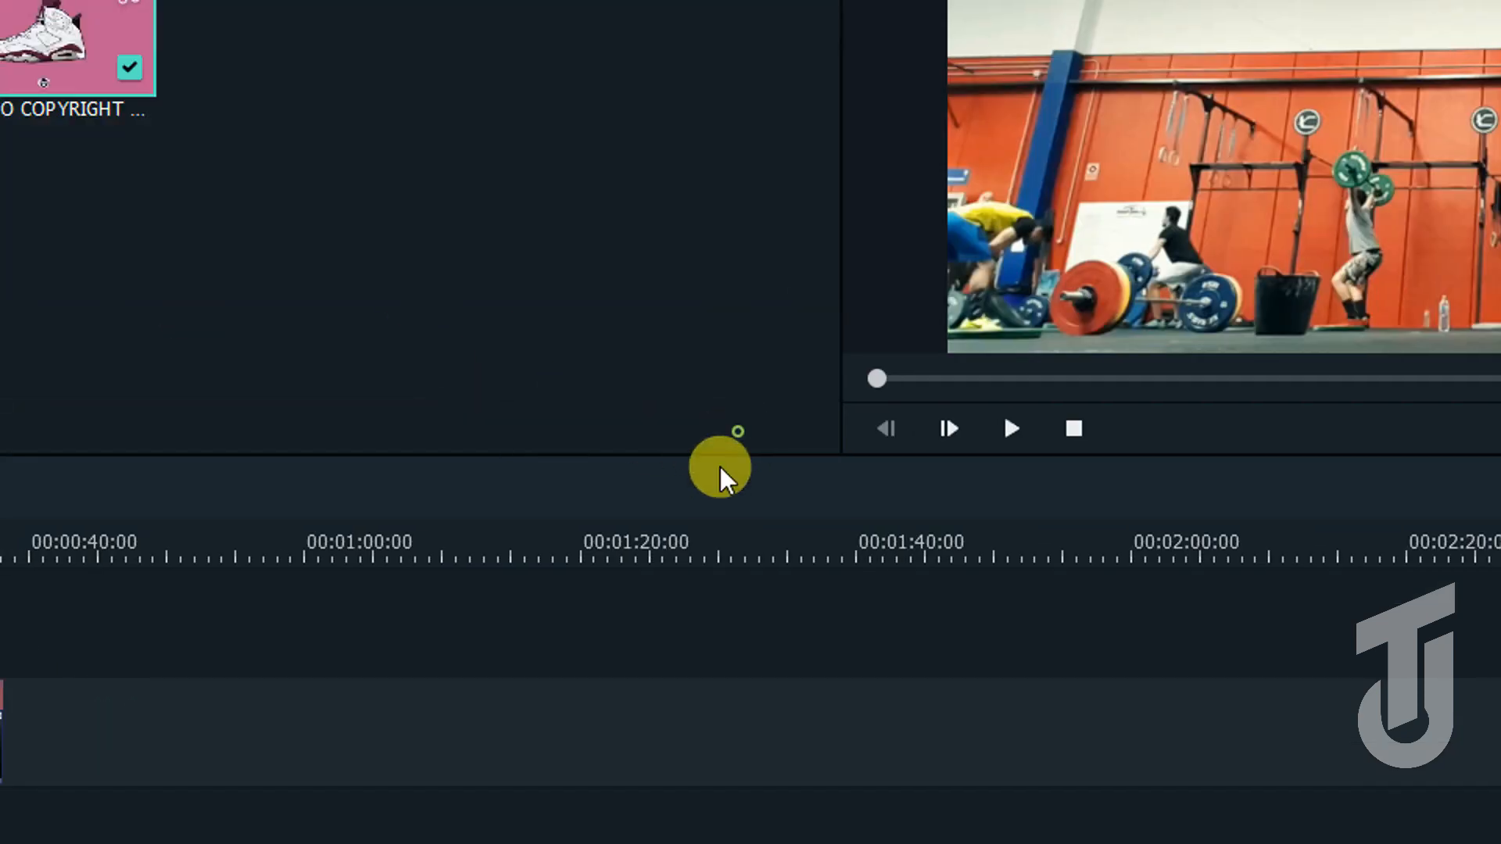
{"action": "left_click", "coordinate": [634, 502]}
{"action": "left_click", "coordinate": [450, 402]}
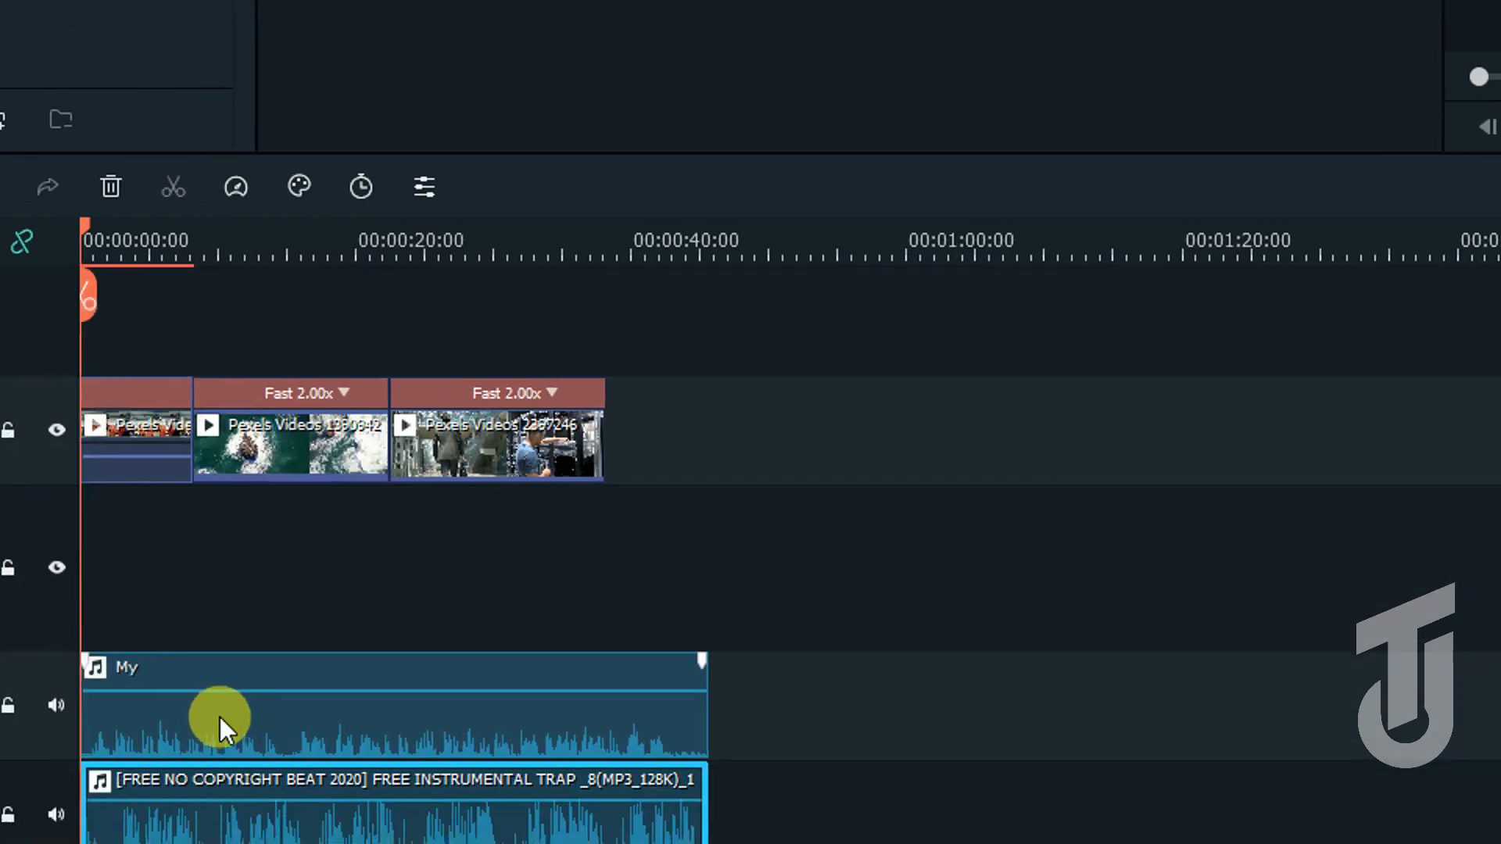
{"action": "left_click", "coordinate": [227, 716]}
{"action": "left_click", "coordinate": [325, 634]}
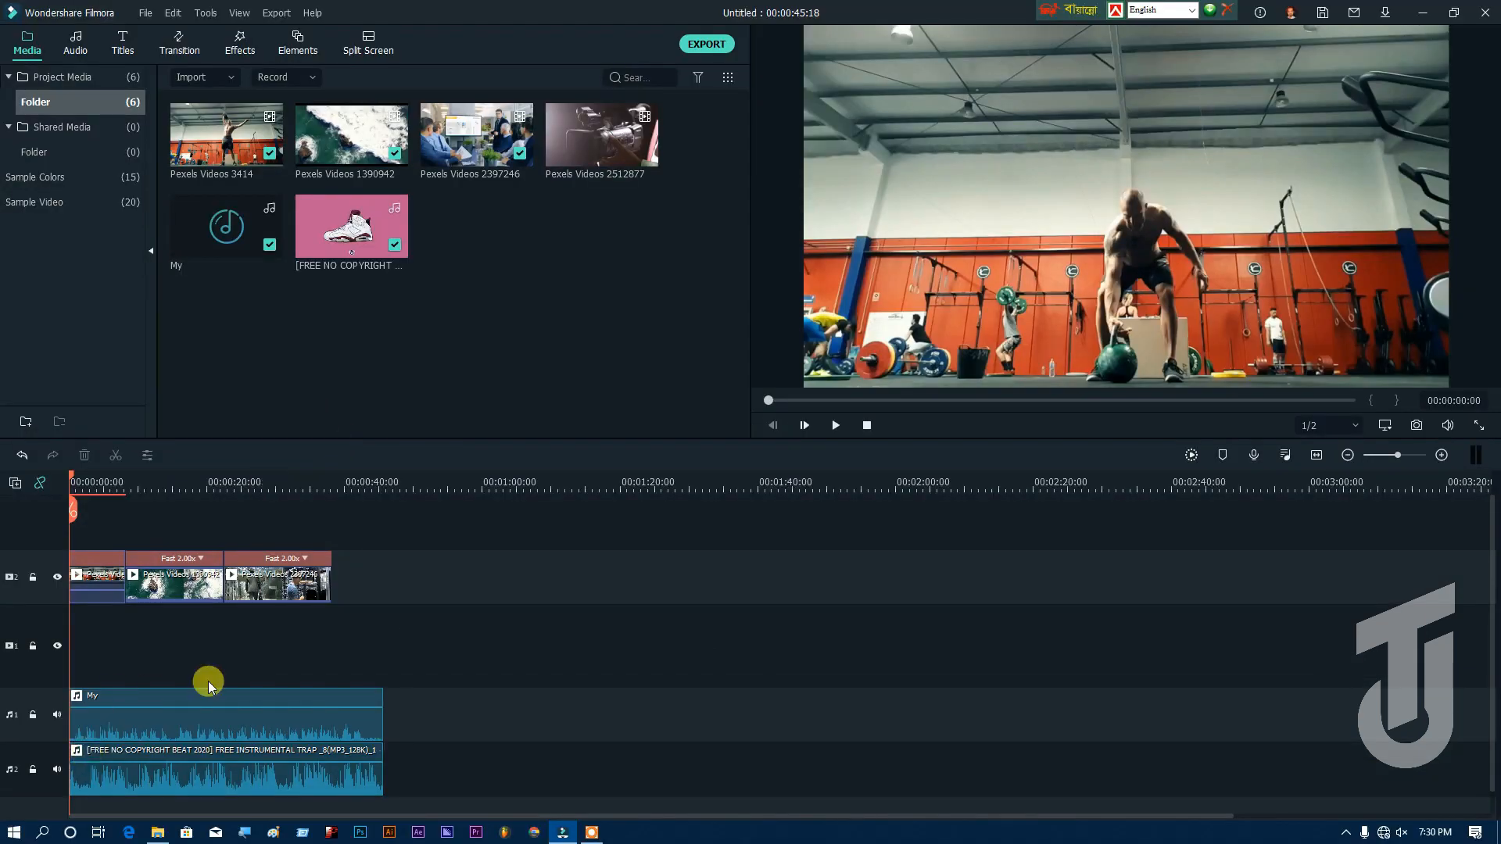
Step: Undo the ducking applied from the beat clip
{"action": "left_click", "coordinate": [168, 717]}
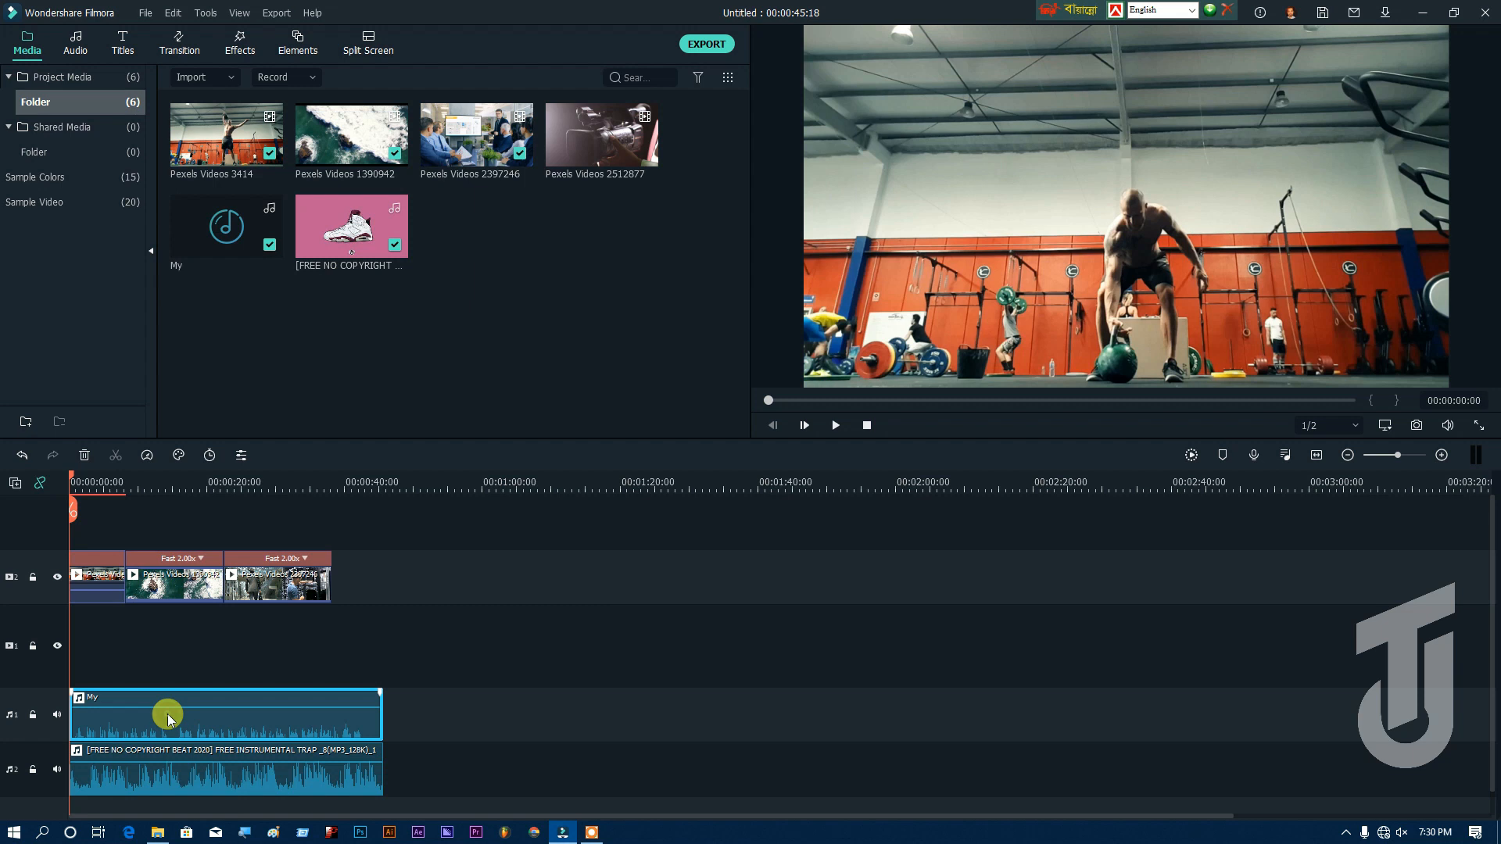
{"action": "left_click", "coordinate": [177, 14]}
{"action": "left_click", "coordinate": [204, 36]}
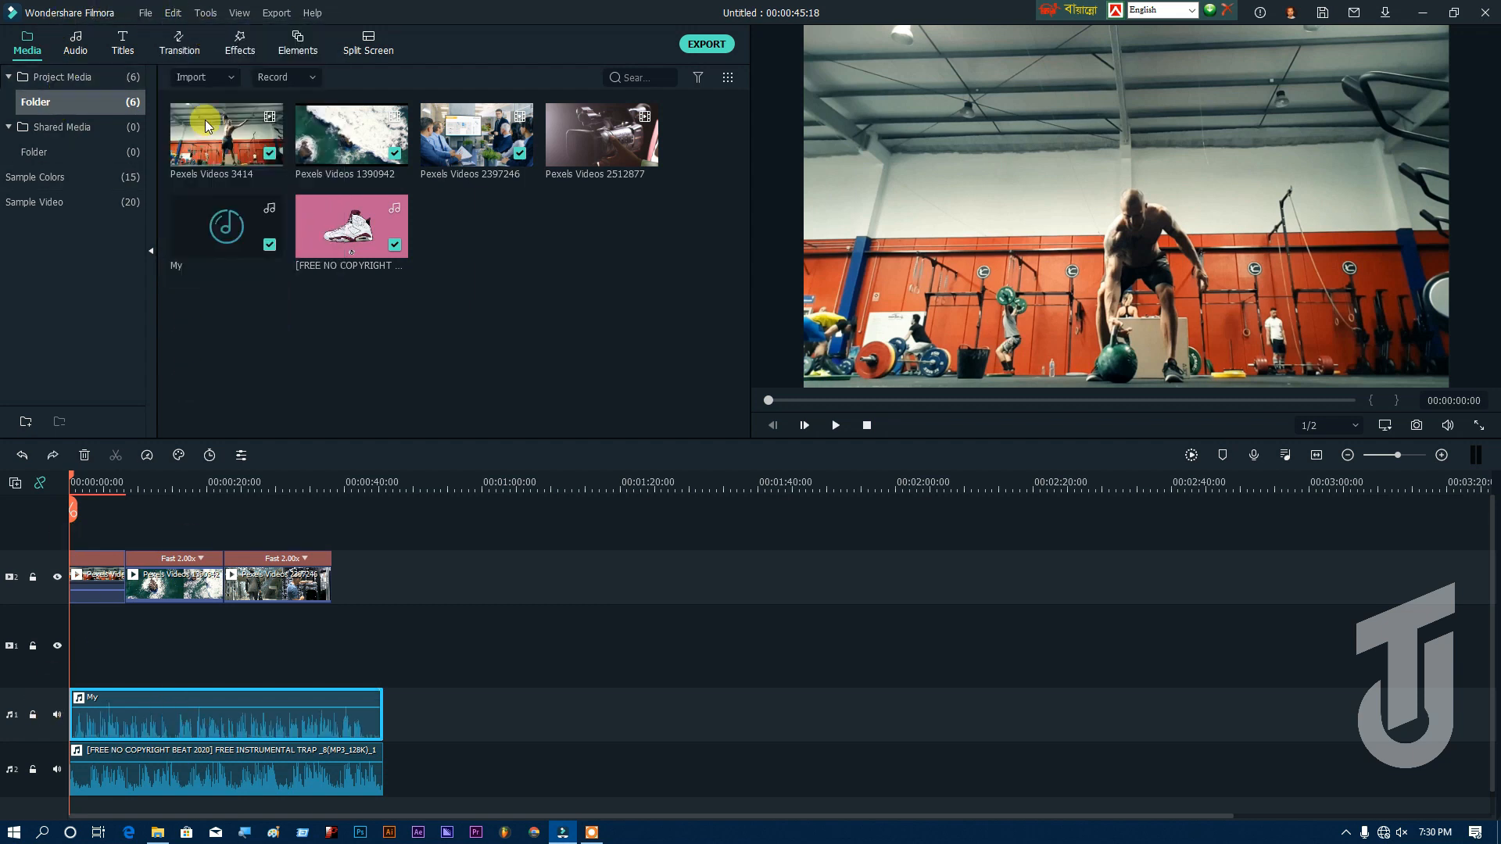
Step: Enable ducking on the My audio clip to lower the other clips' volume, with the strength set to 46%
{"action": "double_click", "coordinate": [209, 727]}
{"action": "left_click", "coordinate": [289, 295]}
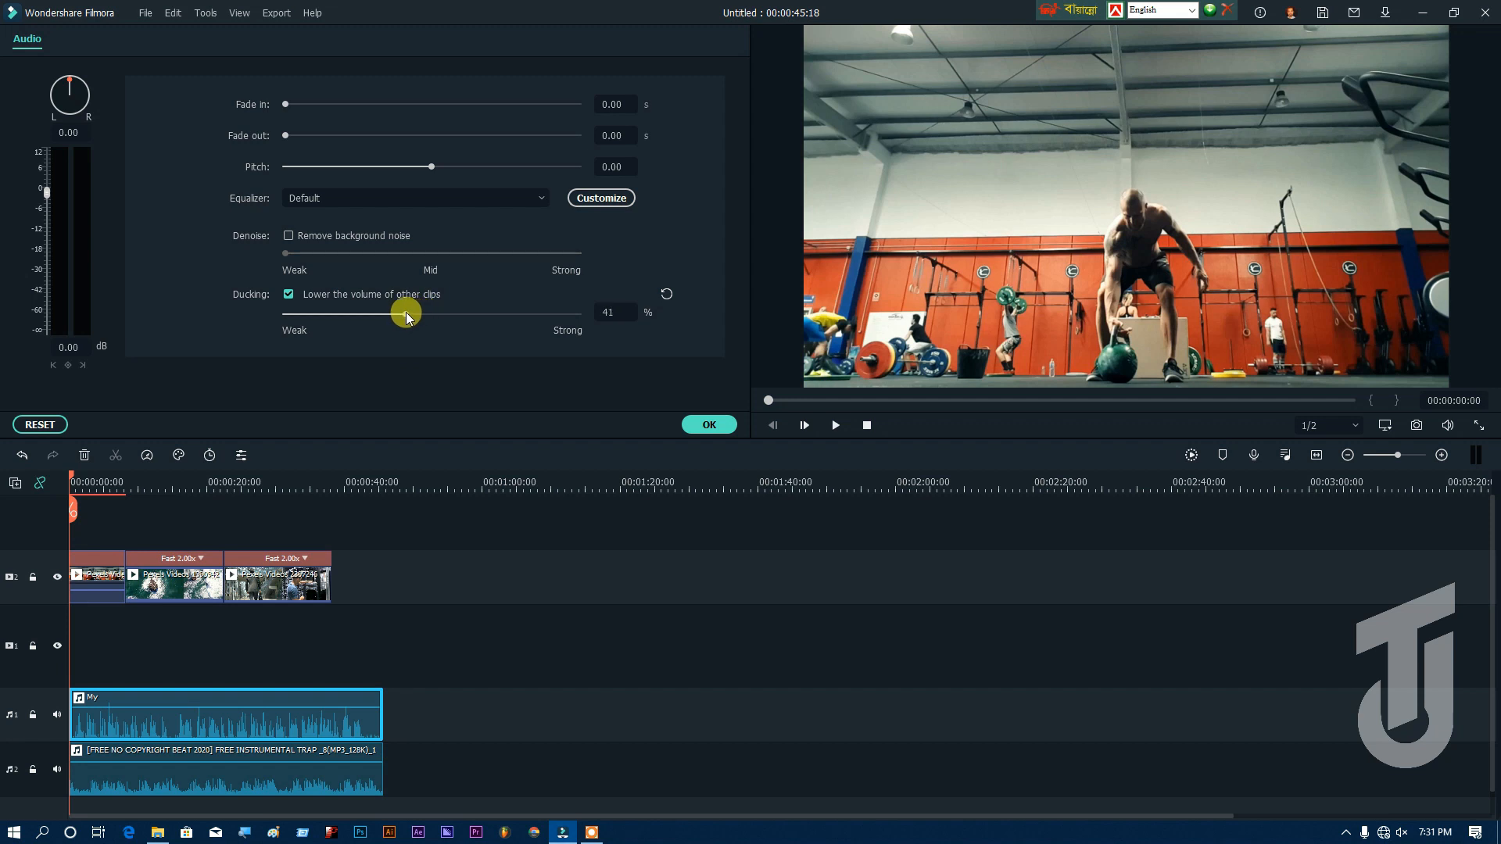
{"action": "left_click", "coordinate": [711, 424]}
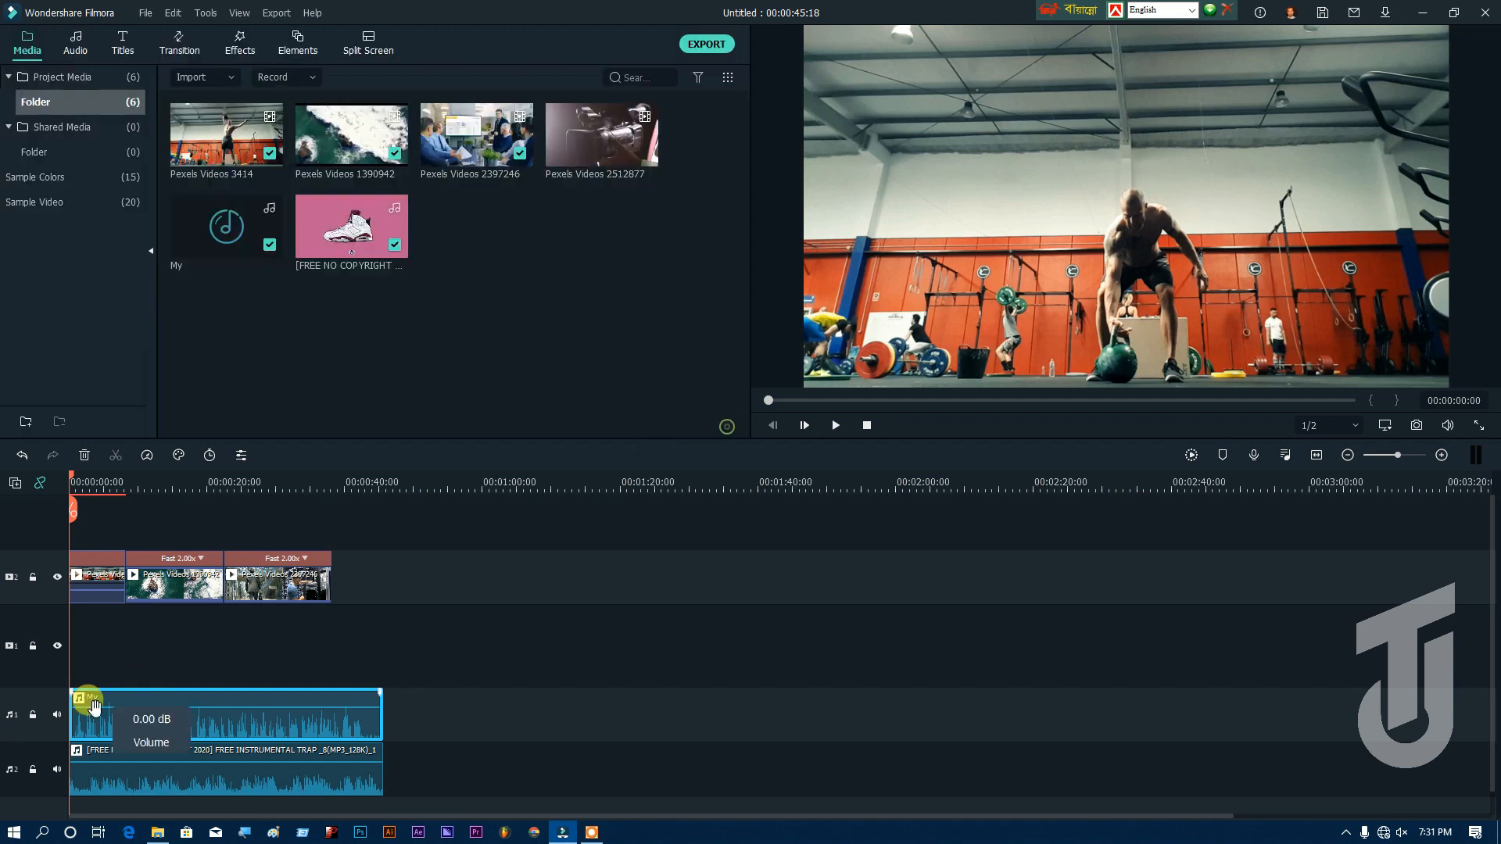
Step: Split the My audio at 00:00:17:11 and 00:00:27:22, and delete the section between the cuts
{"action": "left_click", "coordinate": [185, 480]}
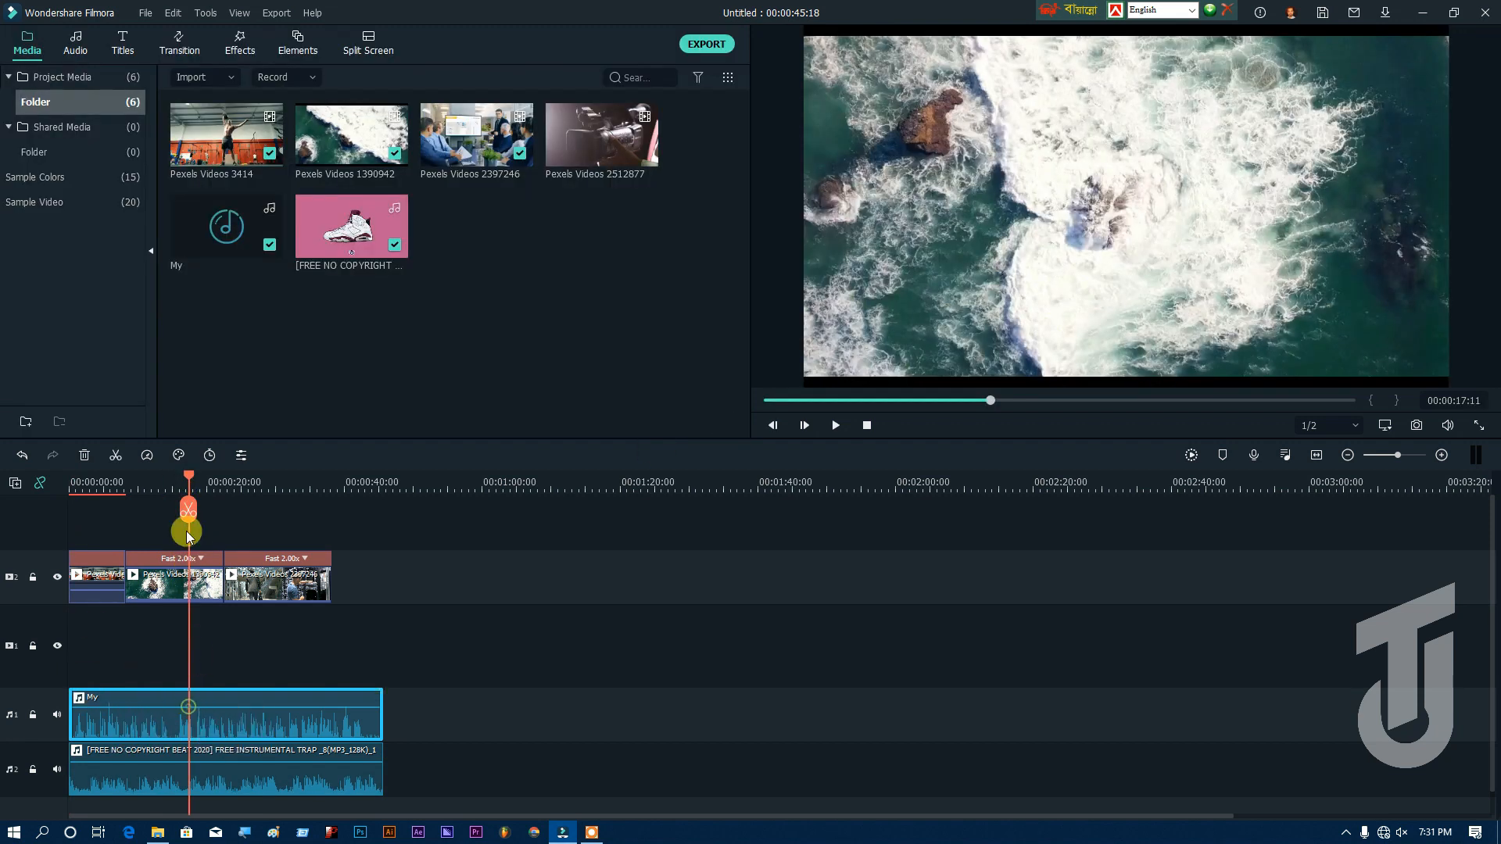
{"action": "left_click", "coordinate": [188, 510]}
{"action": "left_click", "coordinate": [258, 483]}
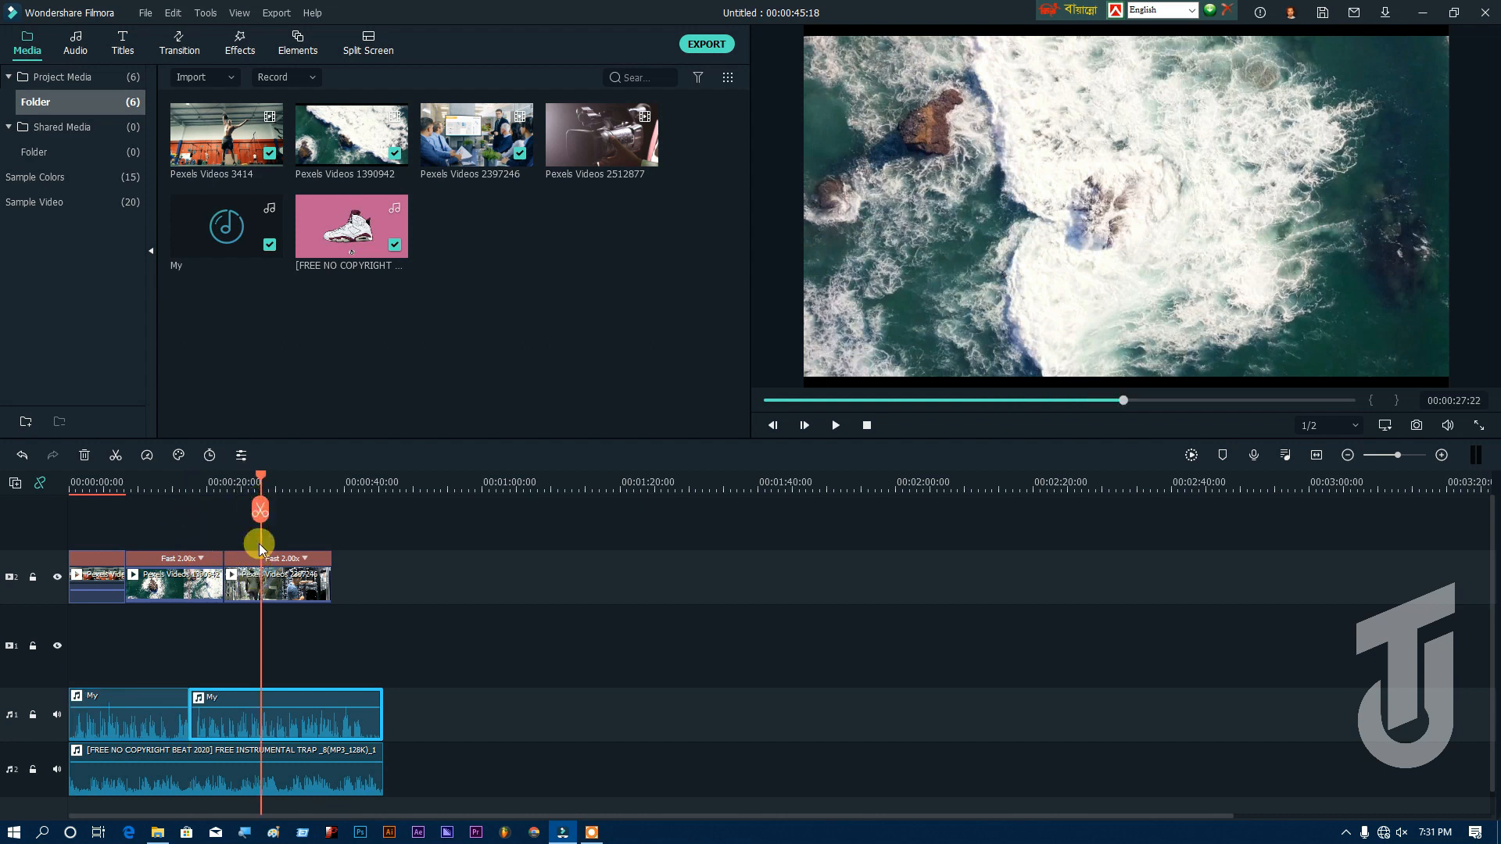
{"action": "left_click", "coordinate": [258, 507]}
{"action": "left_click", "coordinate": [223, 719]}
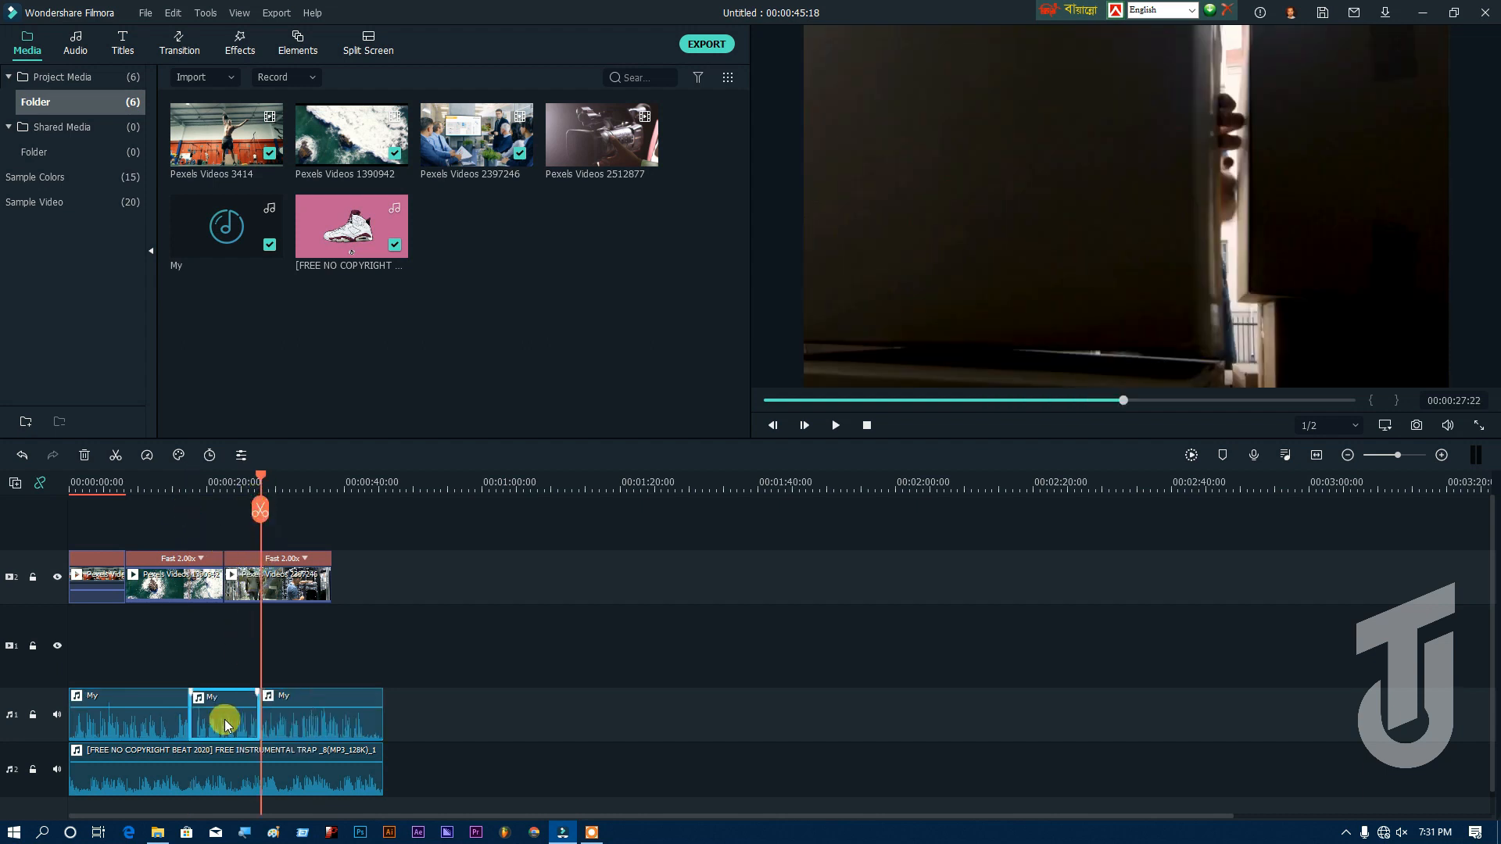
{"action": "key", "text": "Delete"}
Step: Examine the beat's waveform around the gap in the My audio and open the second My clip's audio settings
{"action": "left_click", "coordinate": [228, 774]}
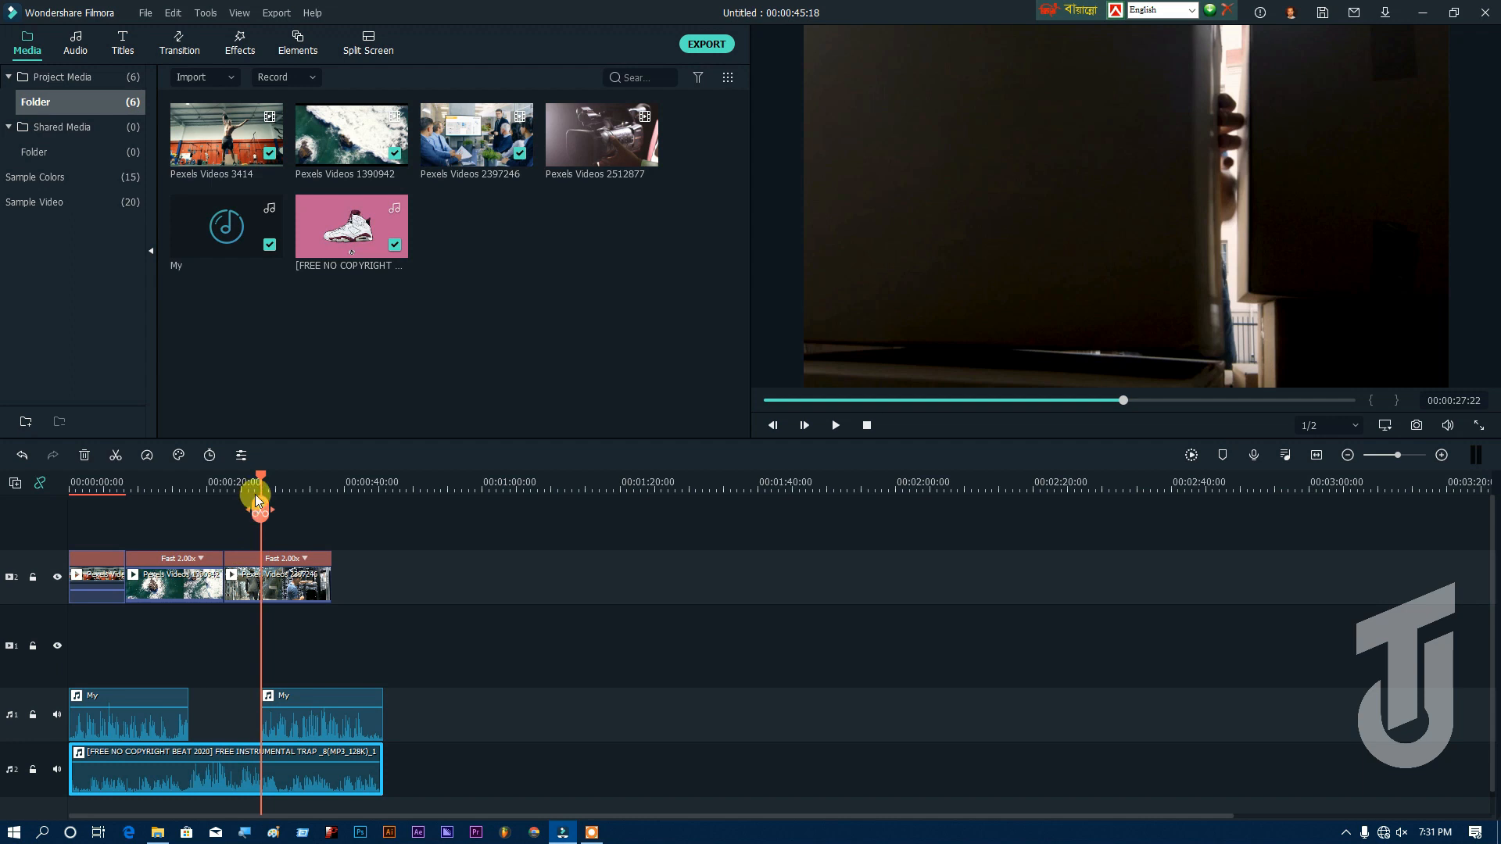
{"action": "left_click_drag", "start_coordinate": [260, 480], "coordinate": [158, 477]}
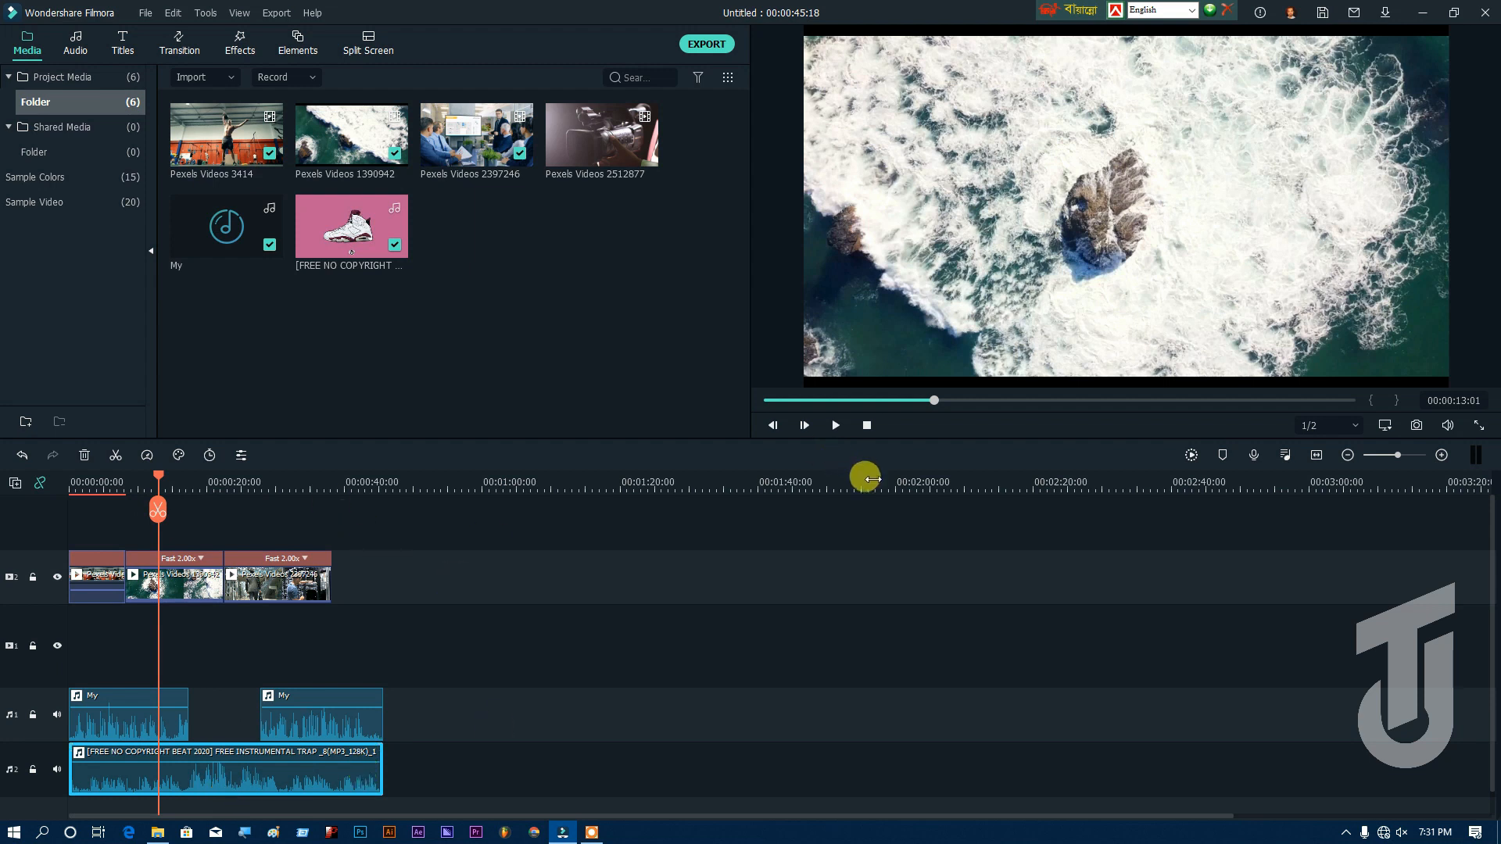
{"action": "left_click_drag", "start_coordinate": [264, 483], "coordinate": [658, 473]}
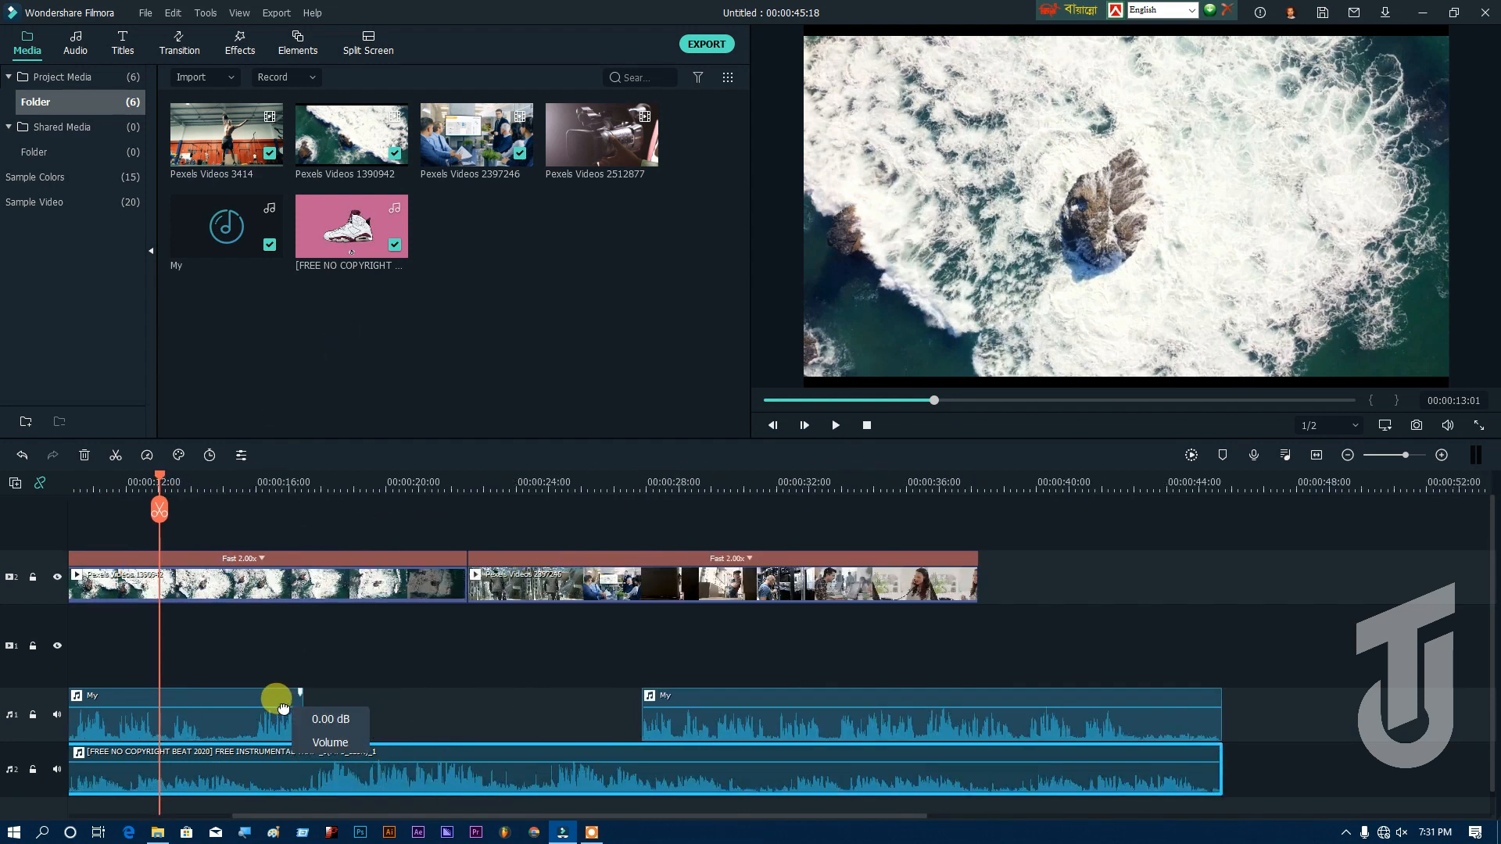
{"action": "double_click", "coordinate": [752, 691]}
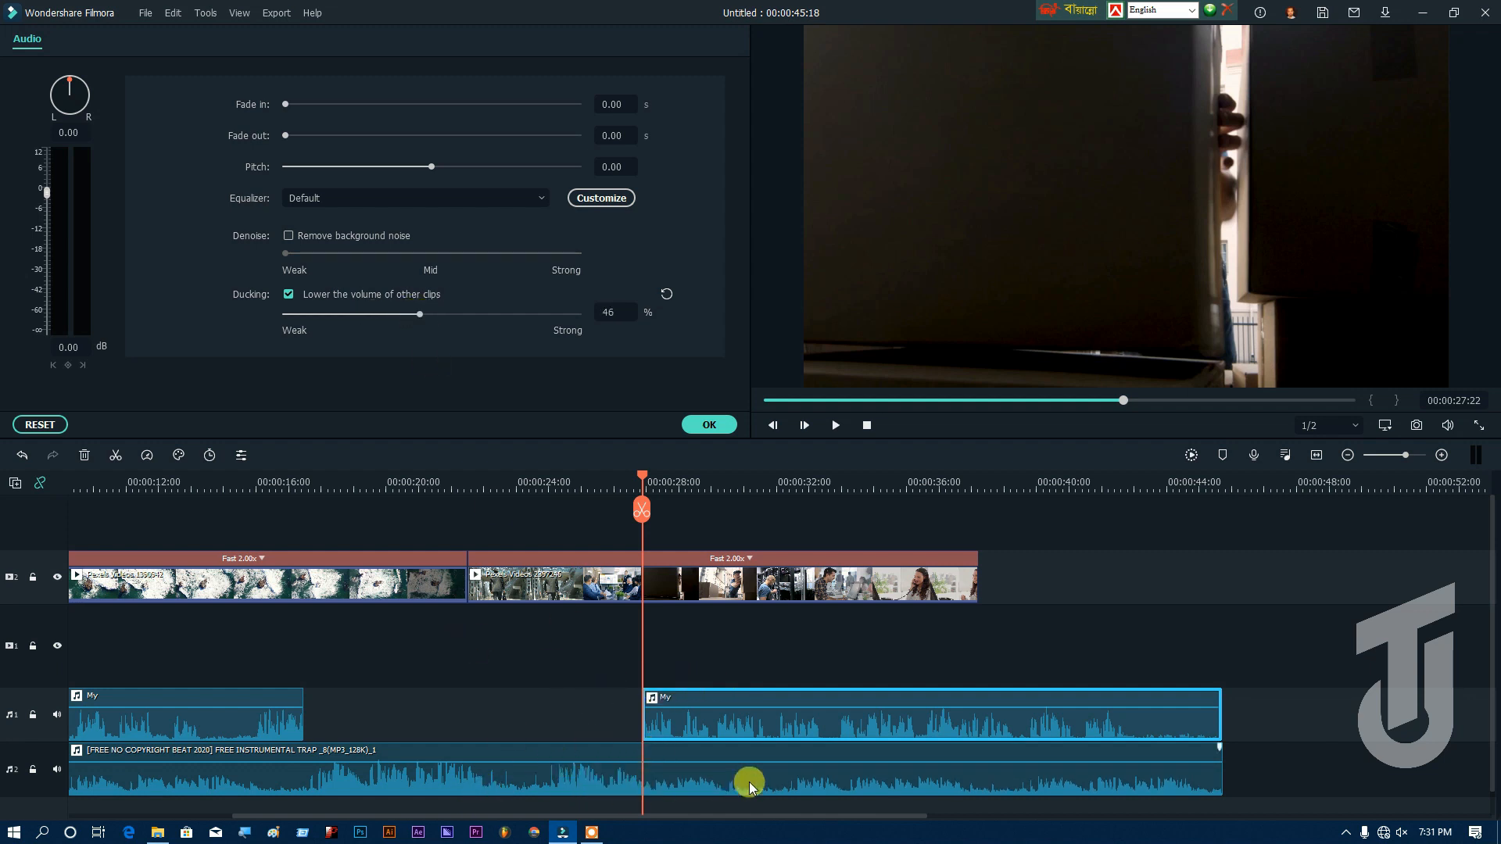
Step: Set the computer's speaker volume to 22 and play the timeline from 00:00:16:08 across the start of the My audio gap
{"action": "left_click", "coordinate": [266, 483]}
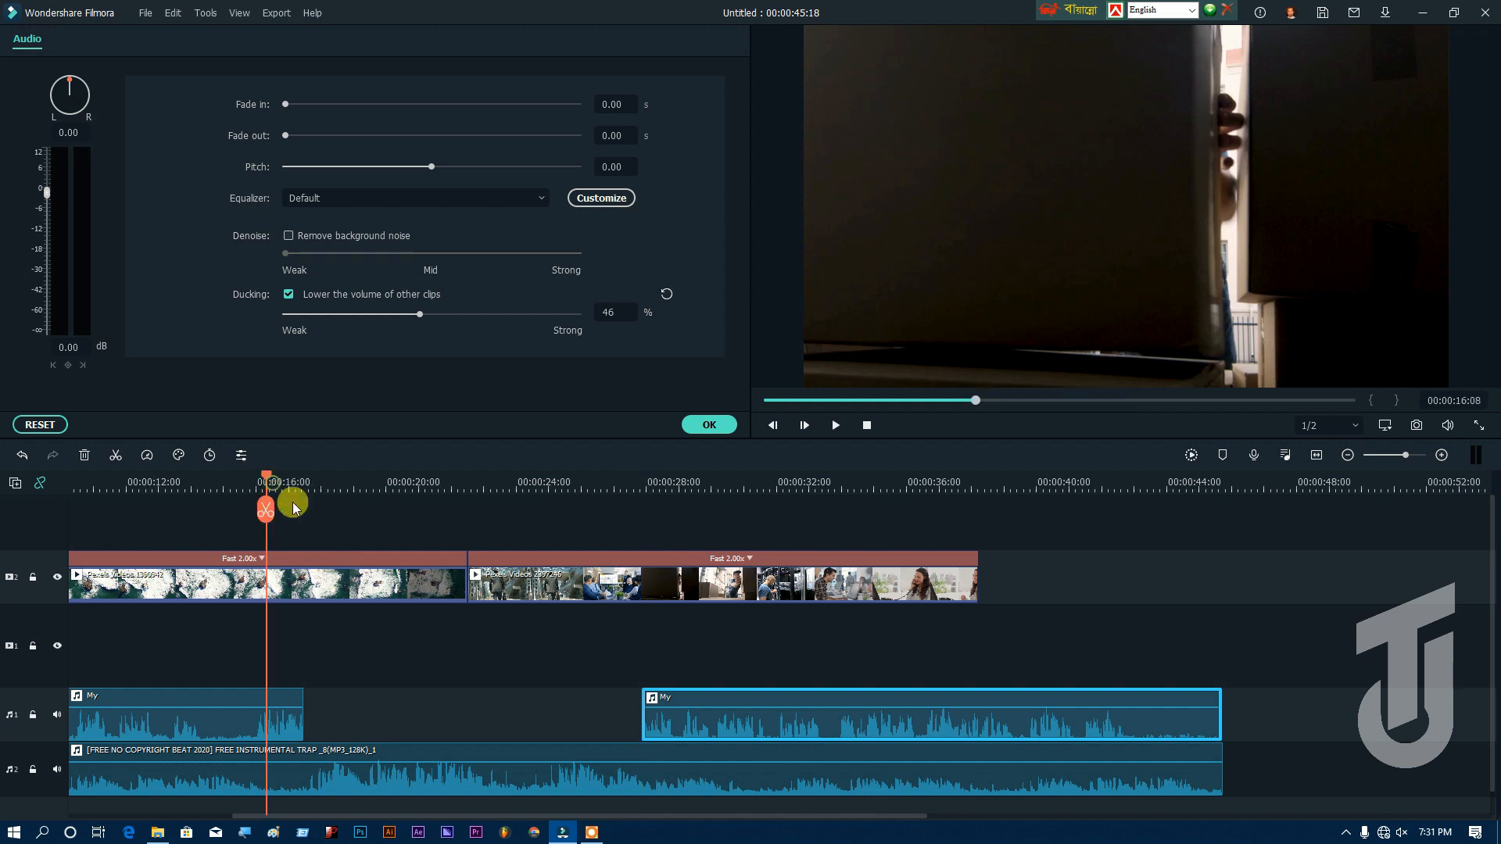
{"action": "left_click", "coordinate": [1402, 832]}
{"action": "left_click_drag", "start_coordinate": [1307, 800], "coordinate": [1326, 799]}
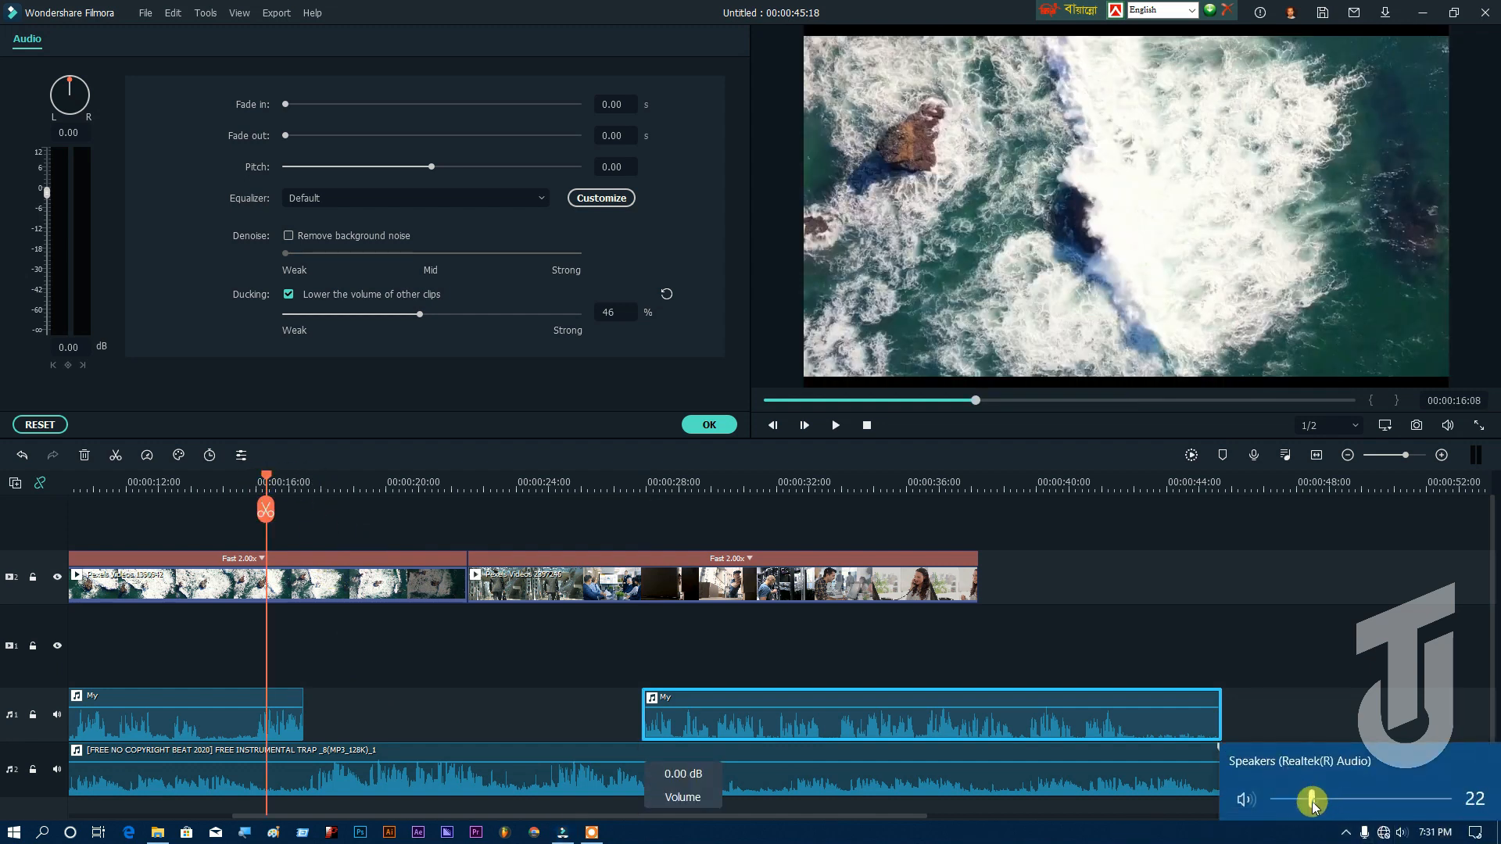
{"action": "left_click", "coordinate": [834, 427]}
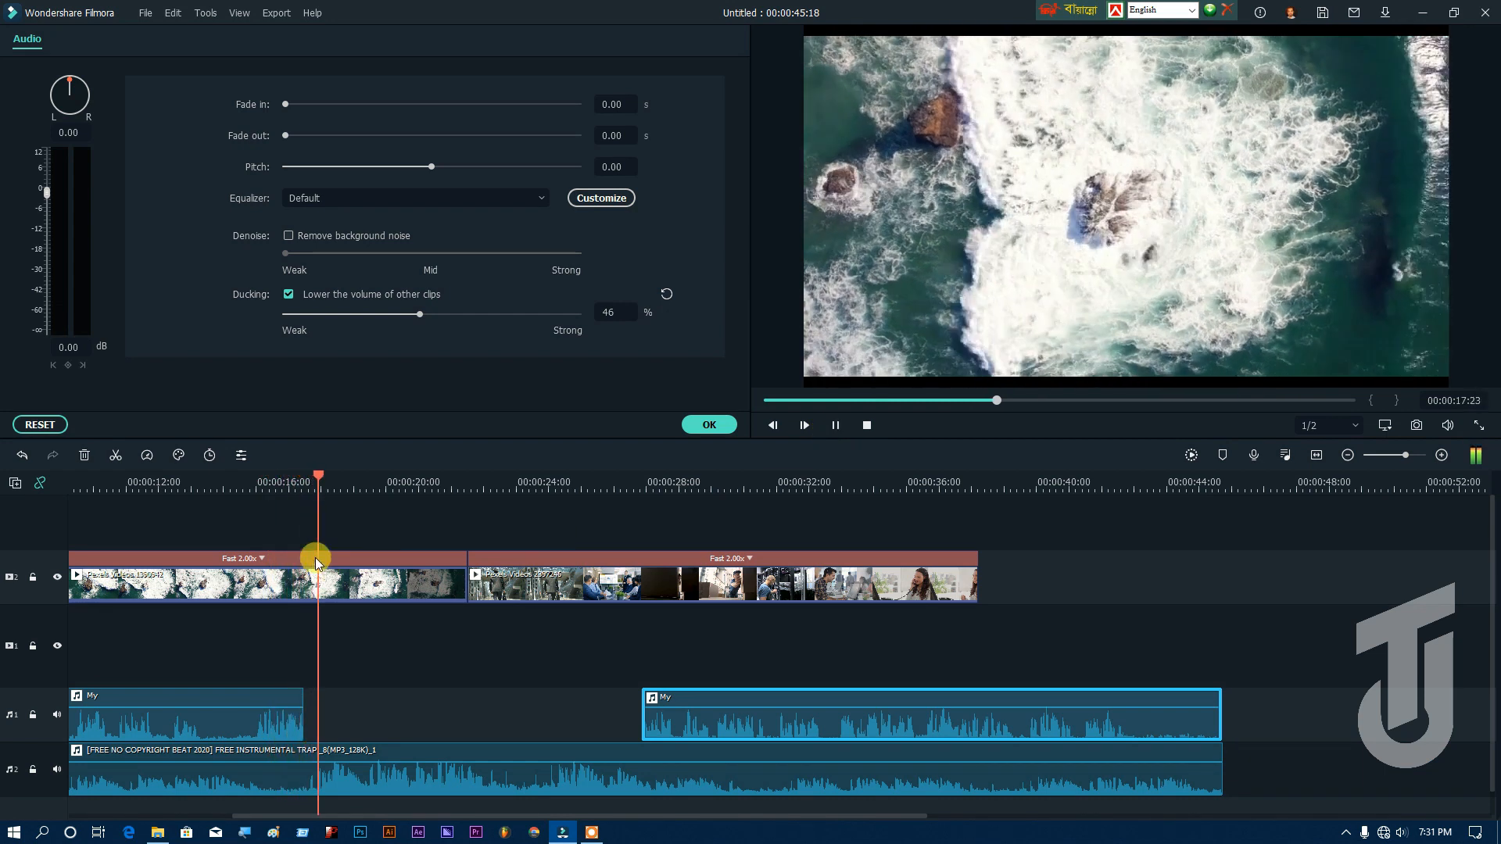
Step: Replay the timeline from about 00:00:12:00 through the gap into the second My clip, and close its audio settings with the playhead at 00:00:12:02
{"action": "left_click", "coordinate": [214, 482]}
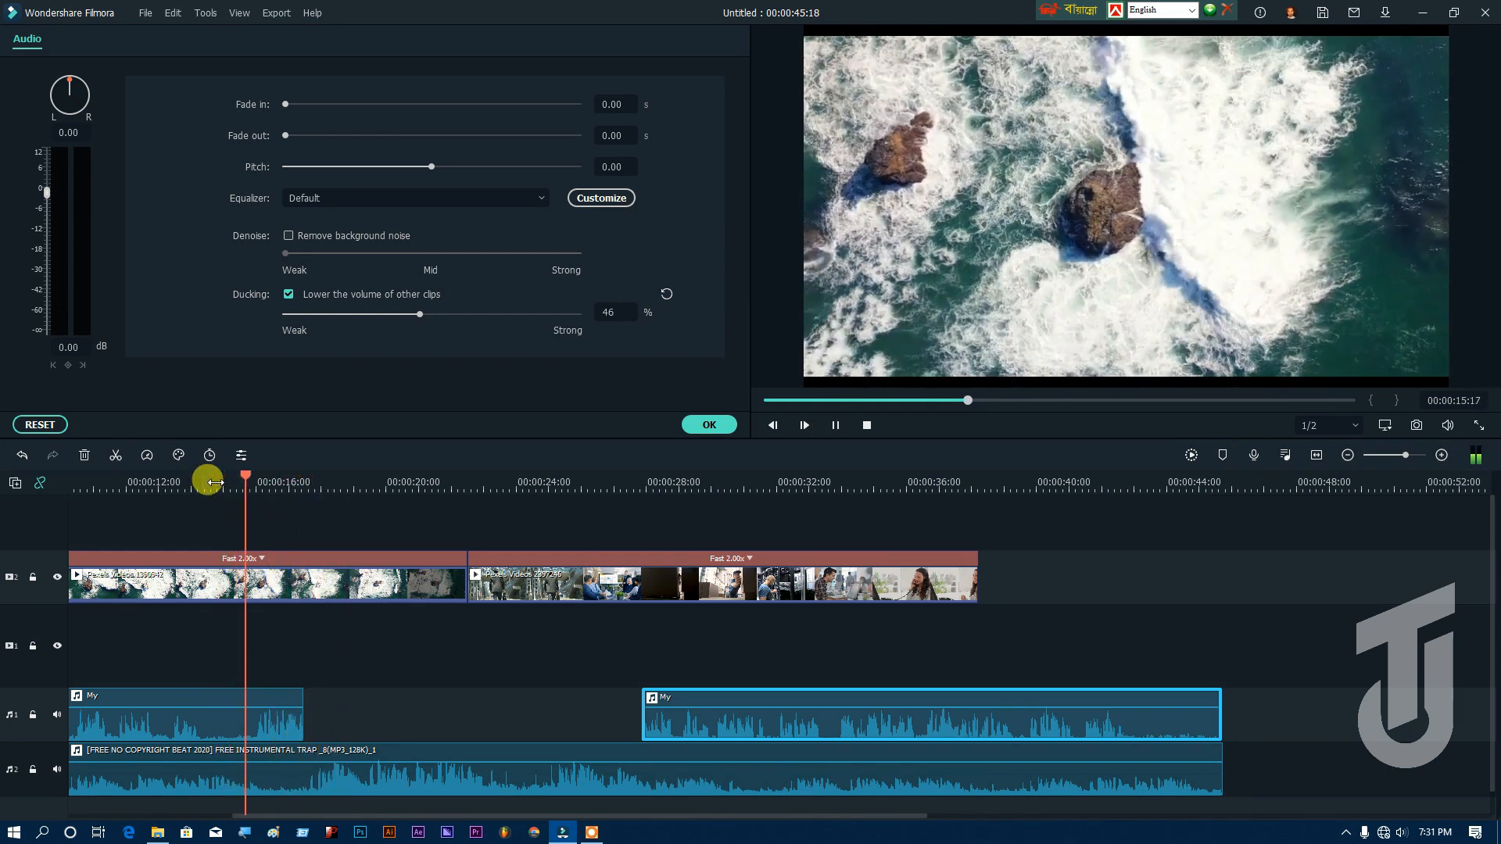
{"action": "left_click", "coordinate": [151, 490]}
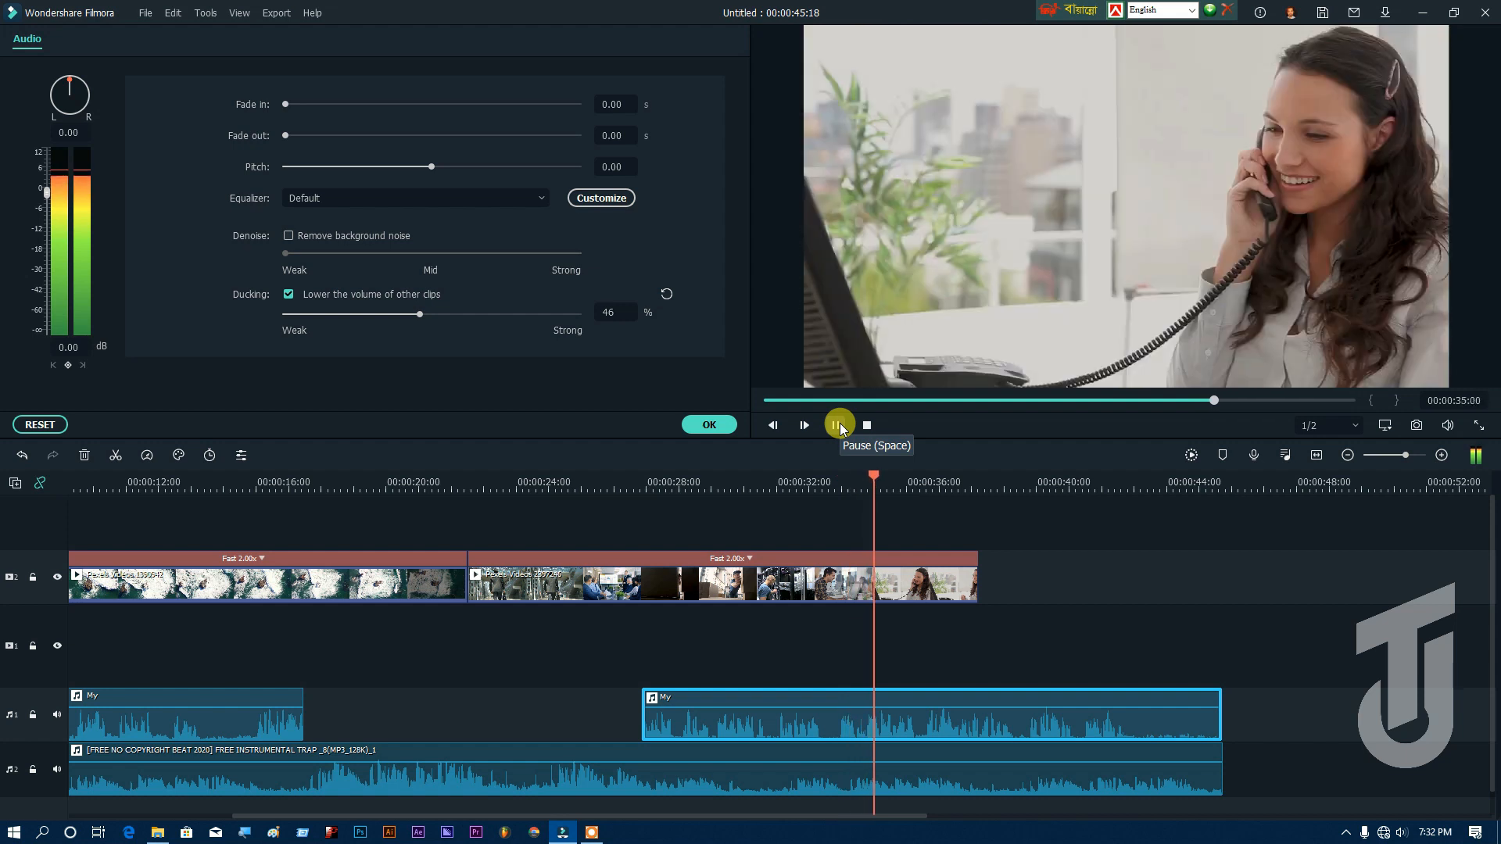
{"action": "left_click", "coordinate": [838, 425]}
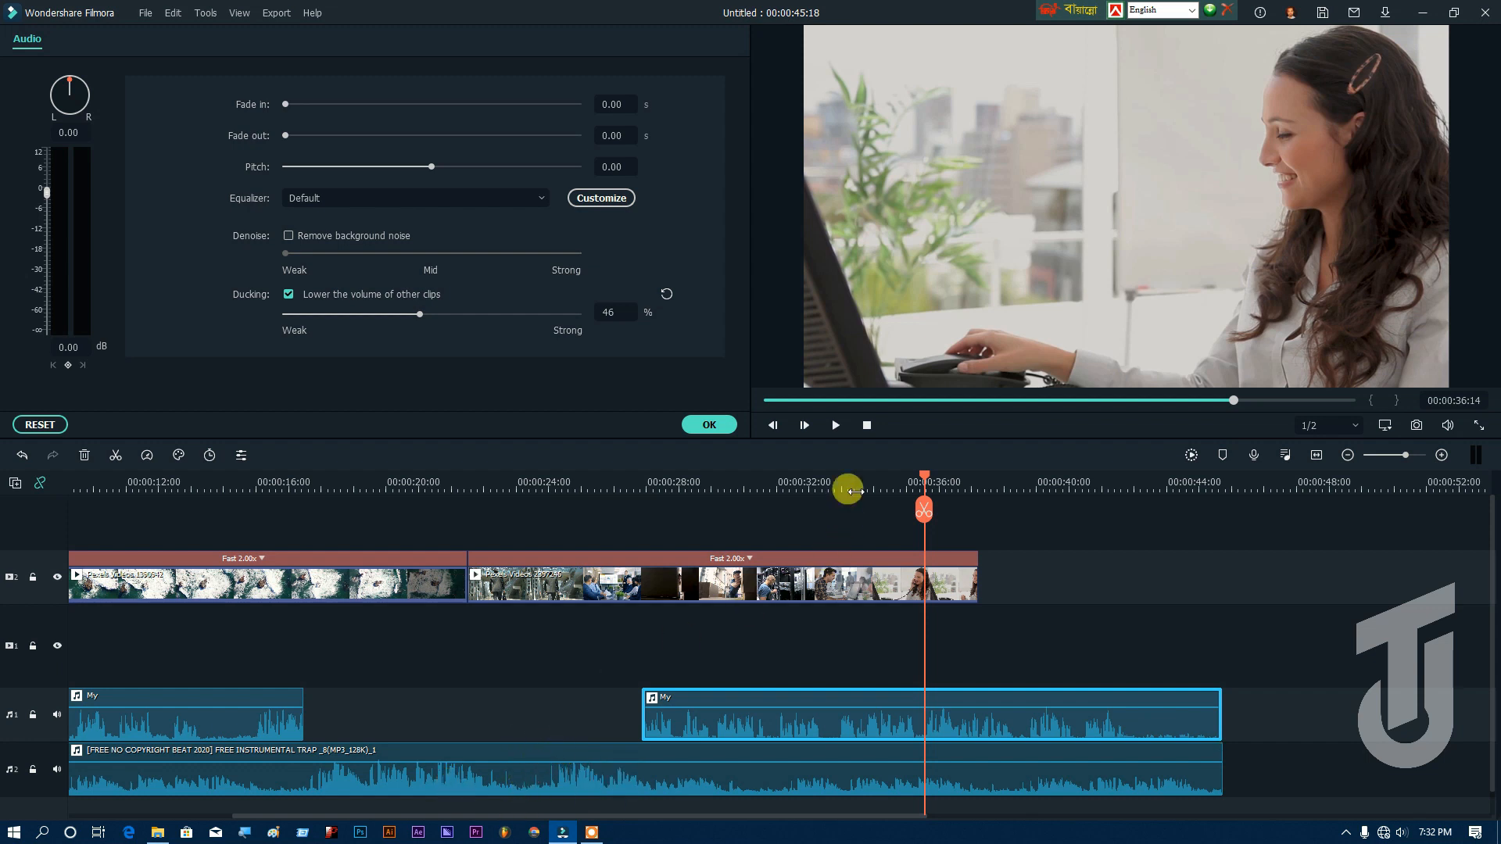
{"action": "left_click_drag", "start_coordinate": [924, 478], "coordinate": [129, 508]}
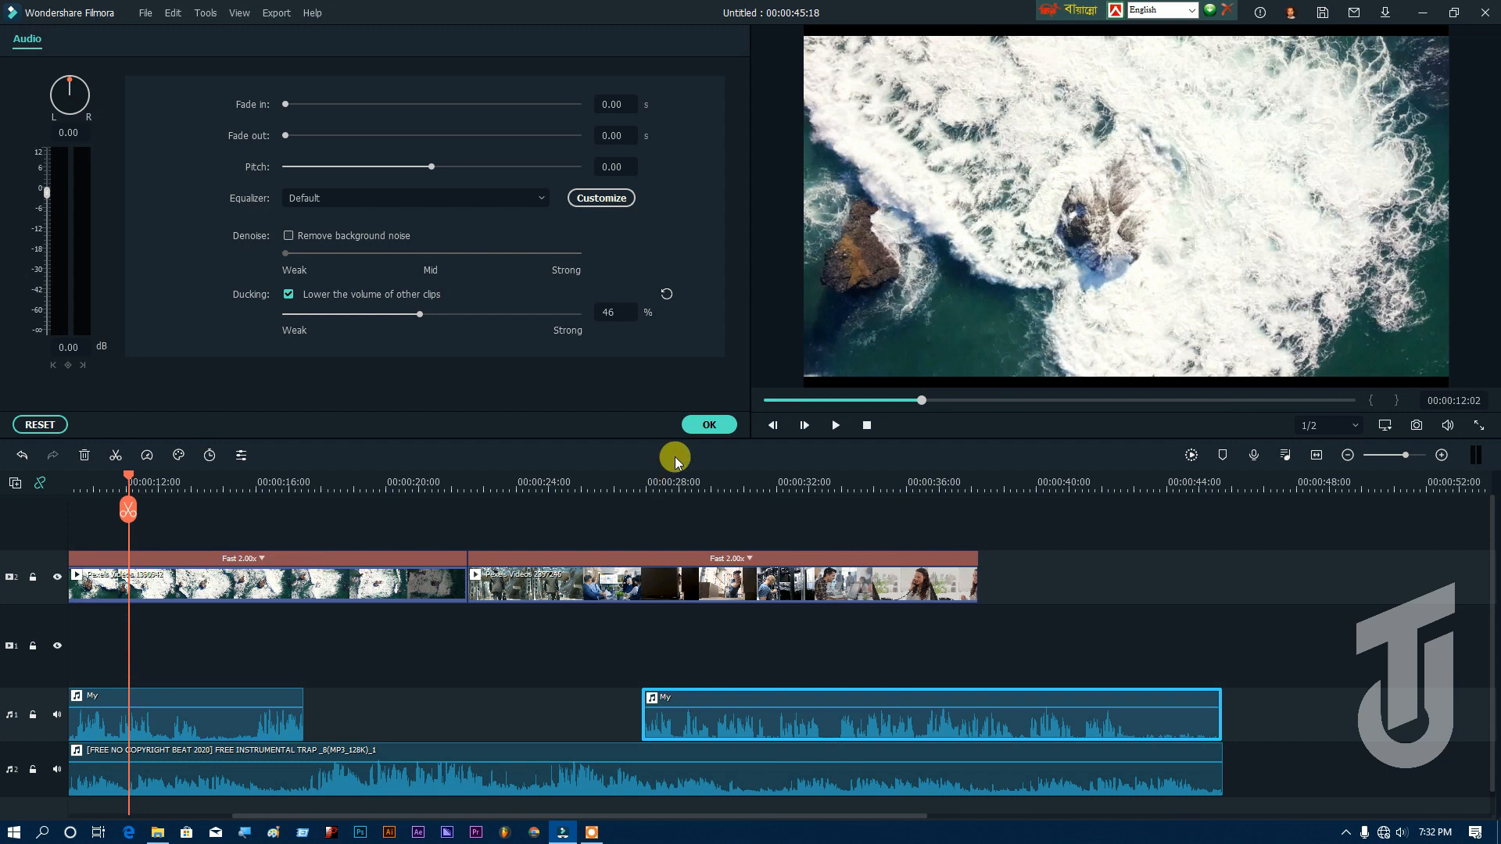
{"action": "left_click", "coordinate": [708, 426]}
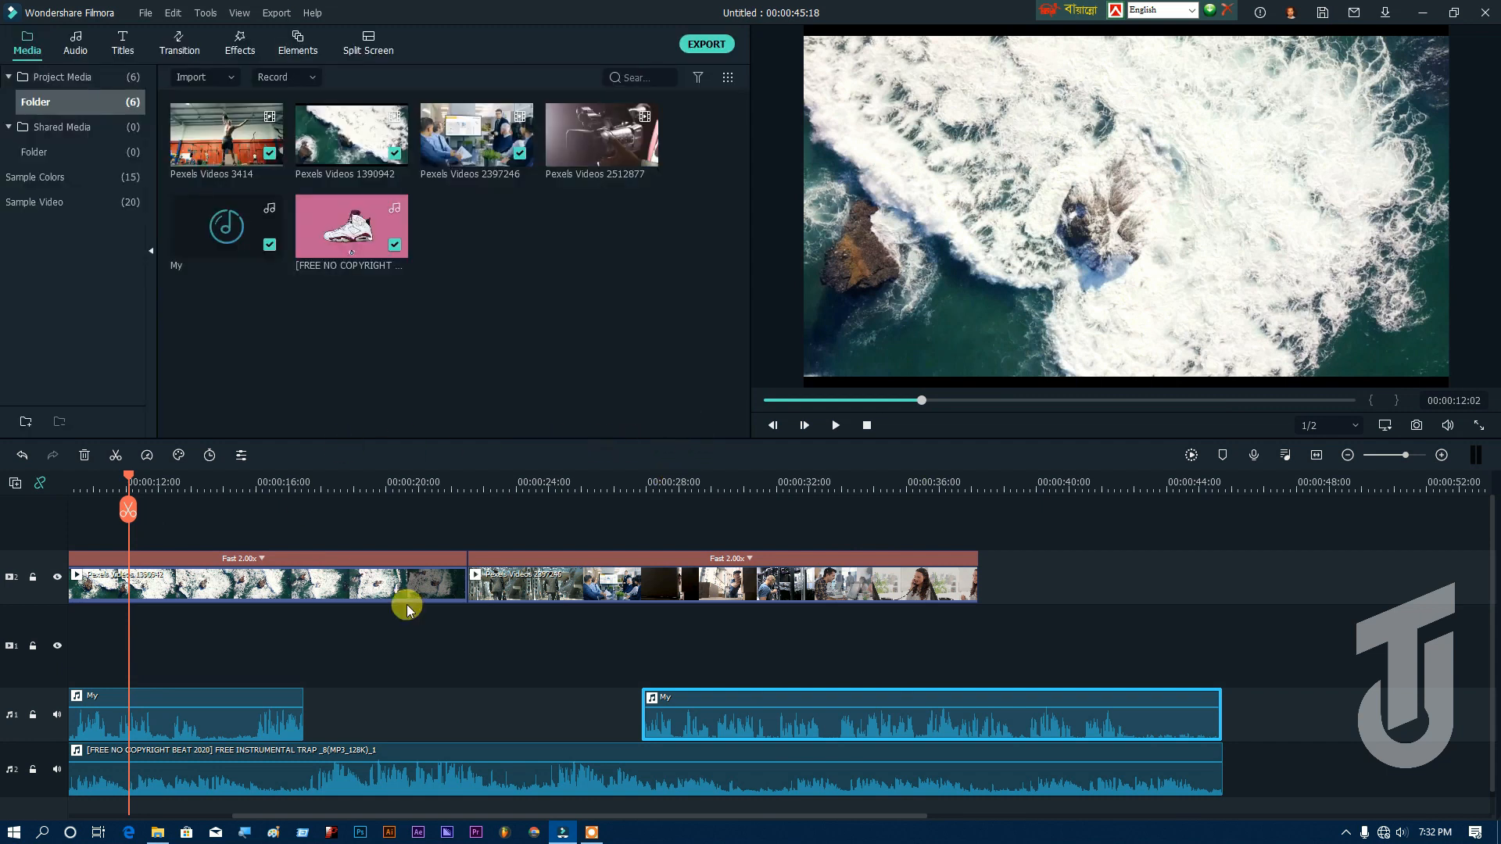